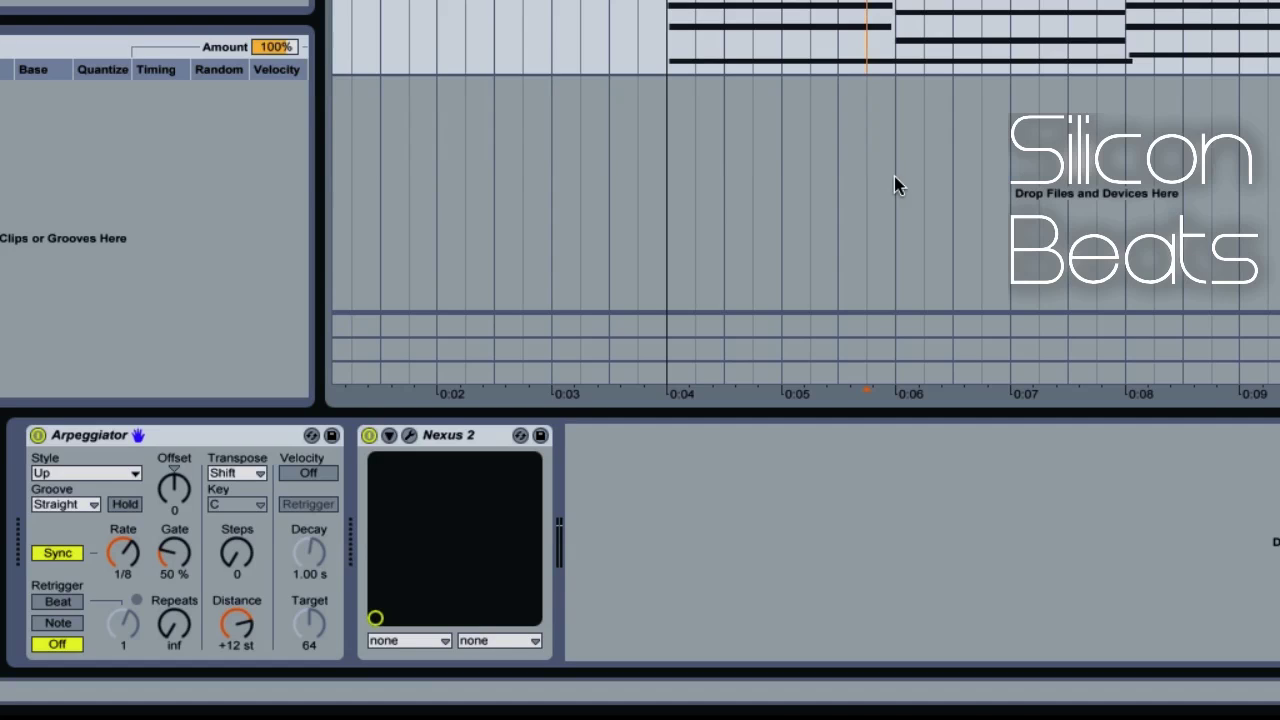
- Set the Arpeggiator's style to Play Order after trying the Down style
click(199, 435)
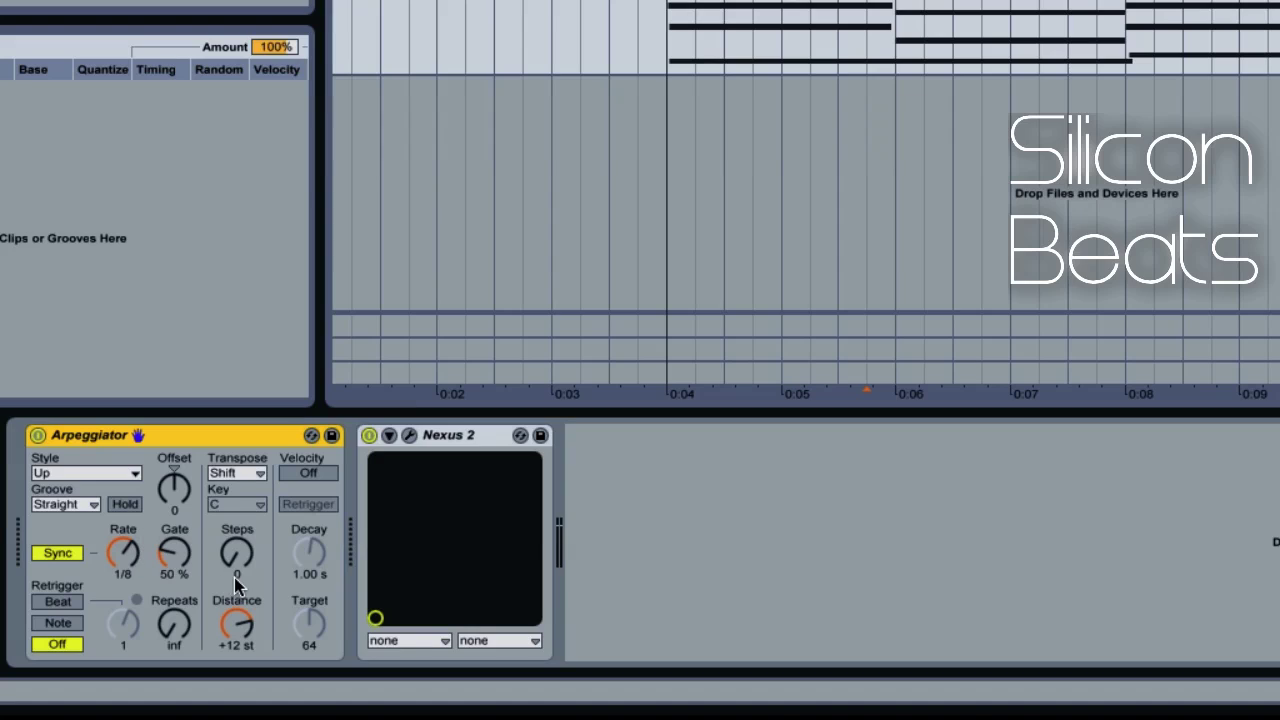
click(99, 474)
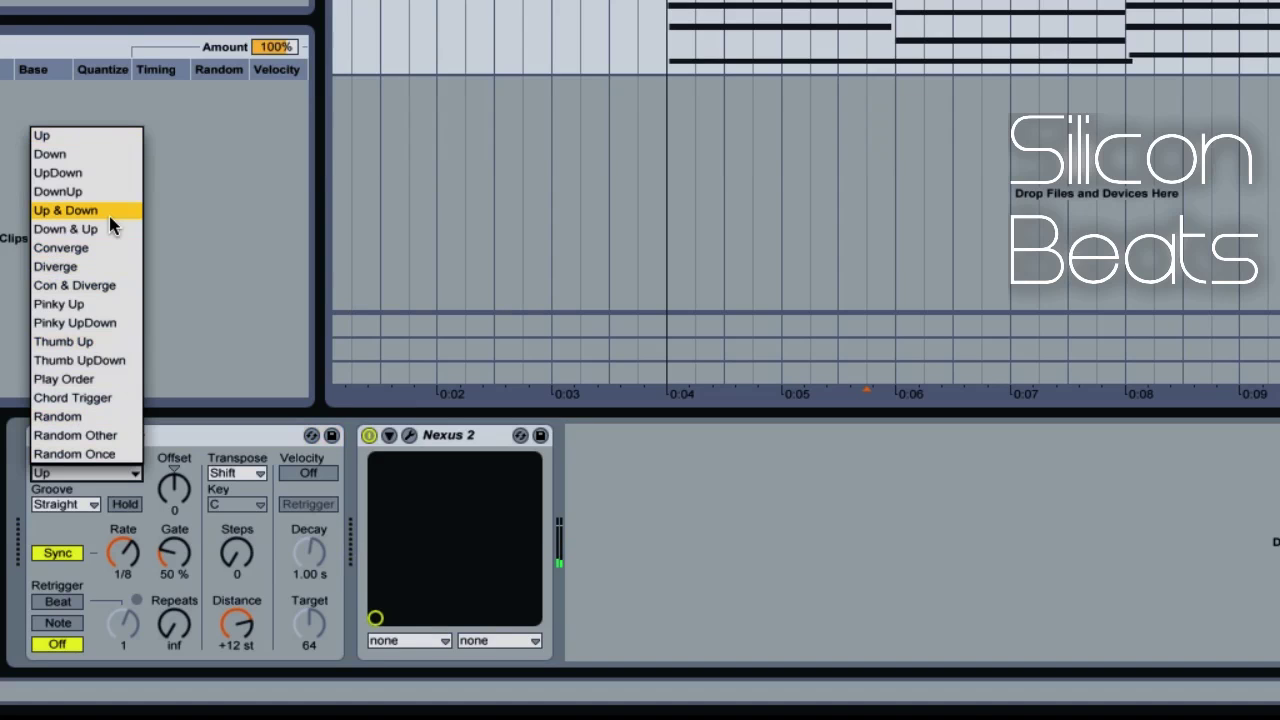
click(87, 154)
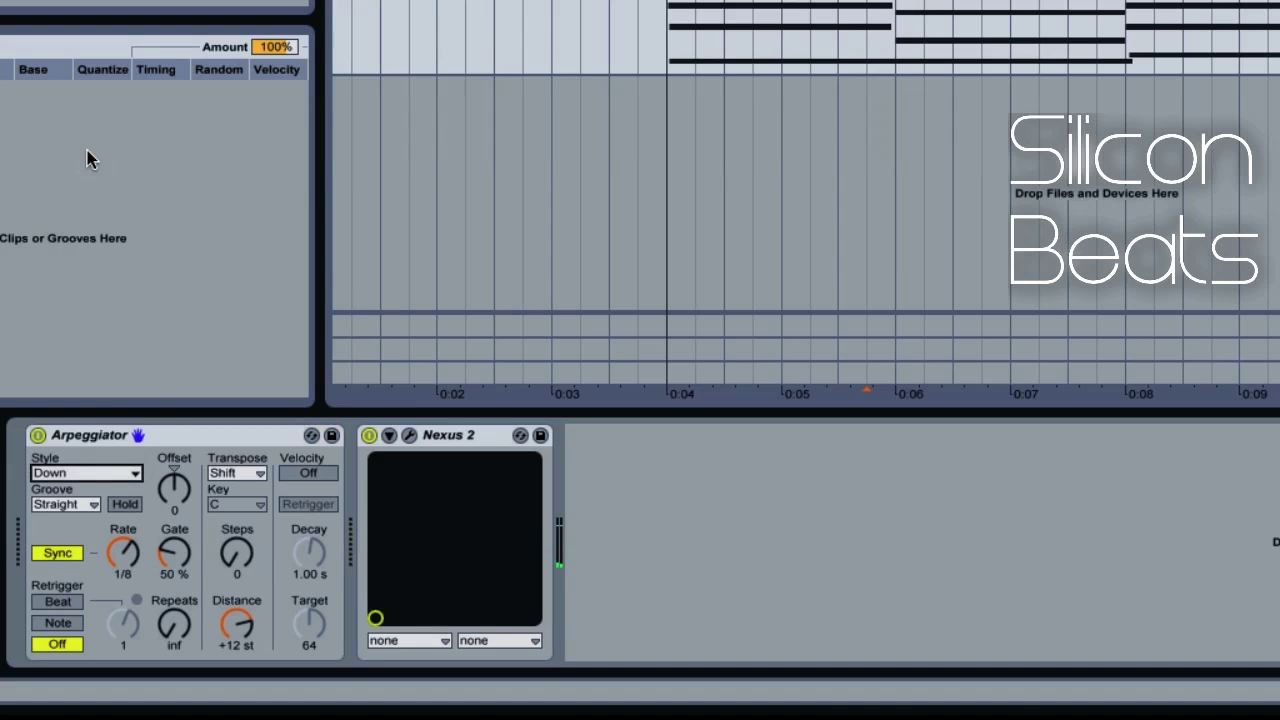
click(109, 475)
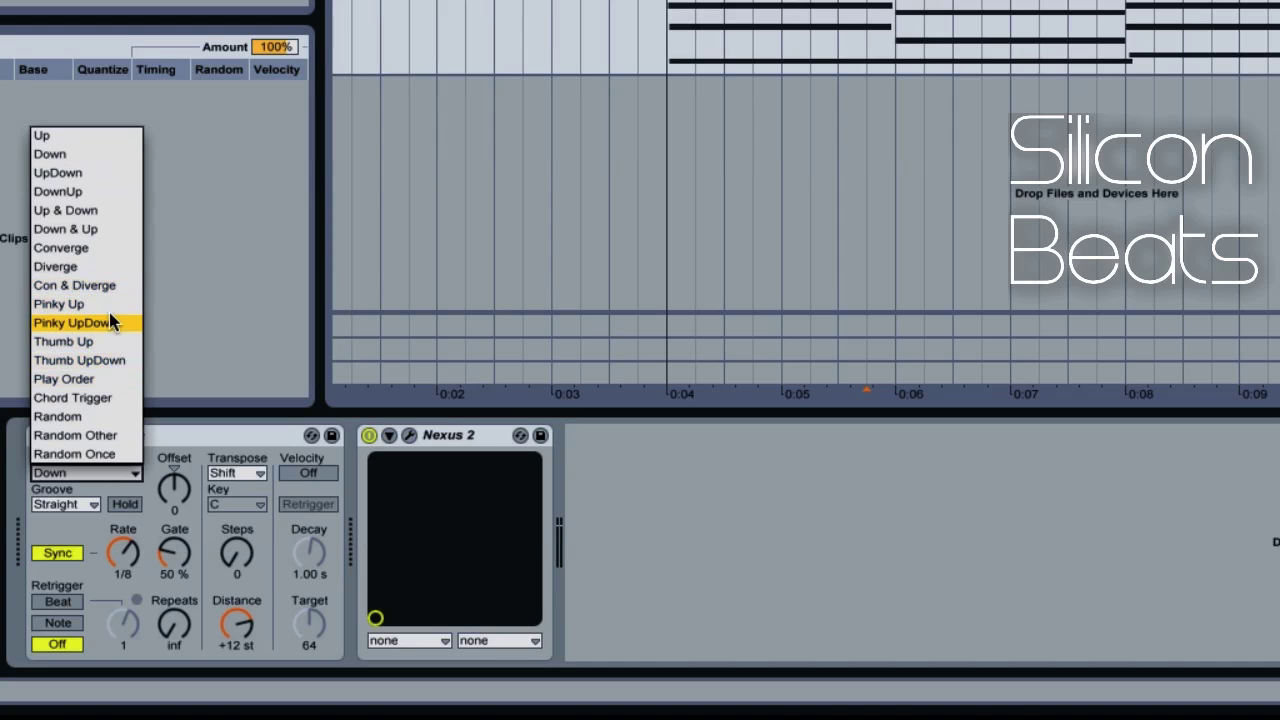
click(86, 379)
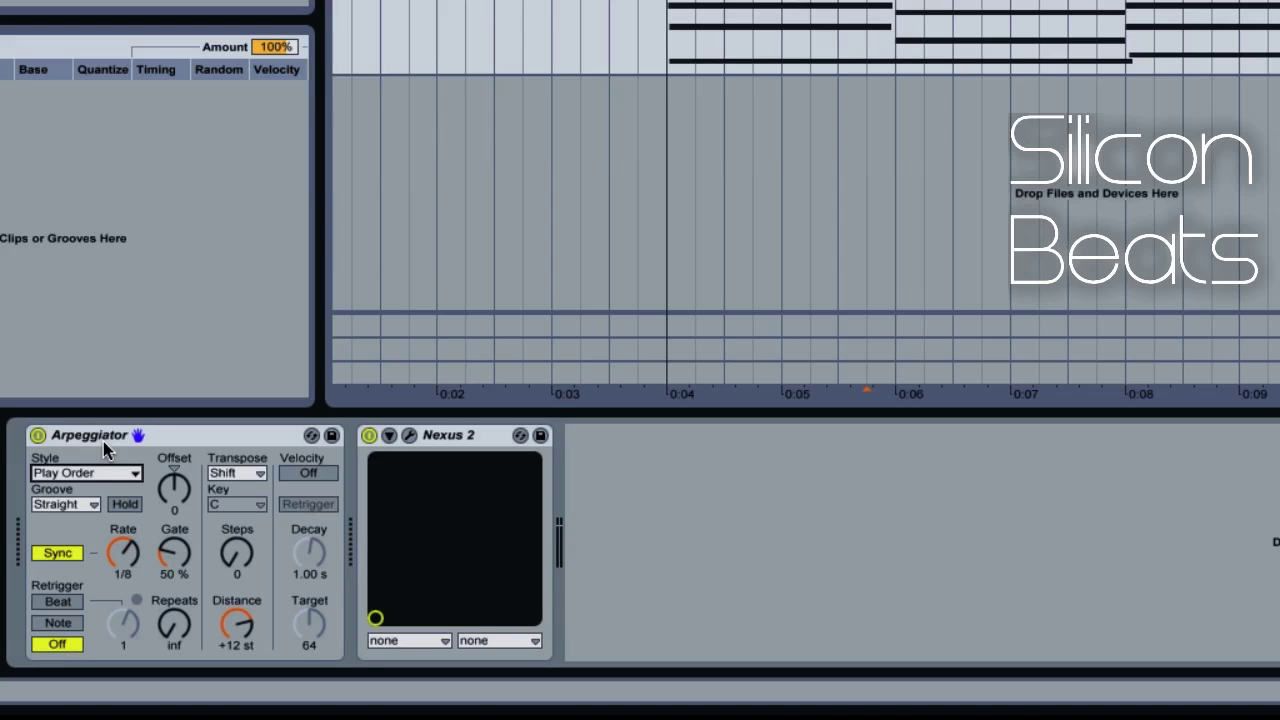
- Try the Arpeggiator's Swing 8 and Swing 16 grooves before returning to Straight, and switch Hold on and back off
click(80, 508)
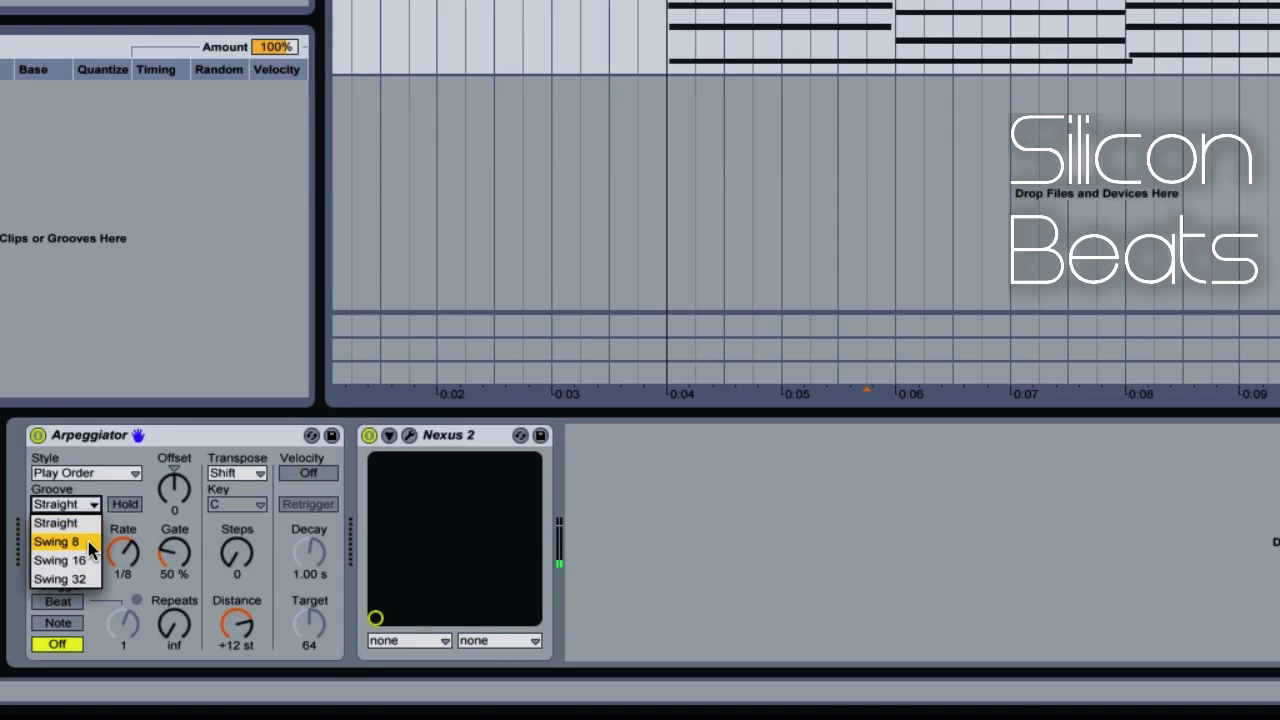
click(90, 548)
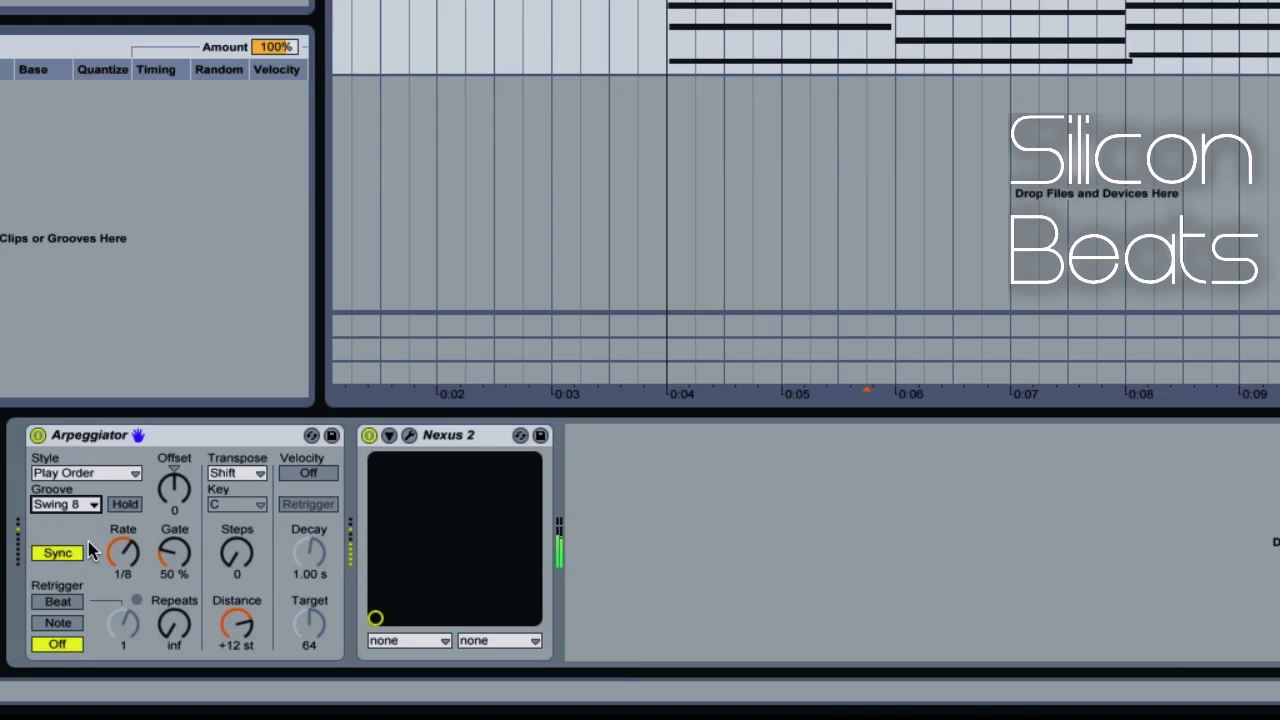
click(88, 505)
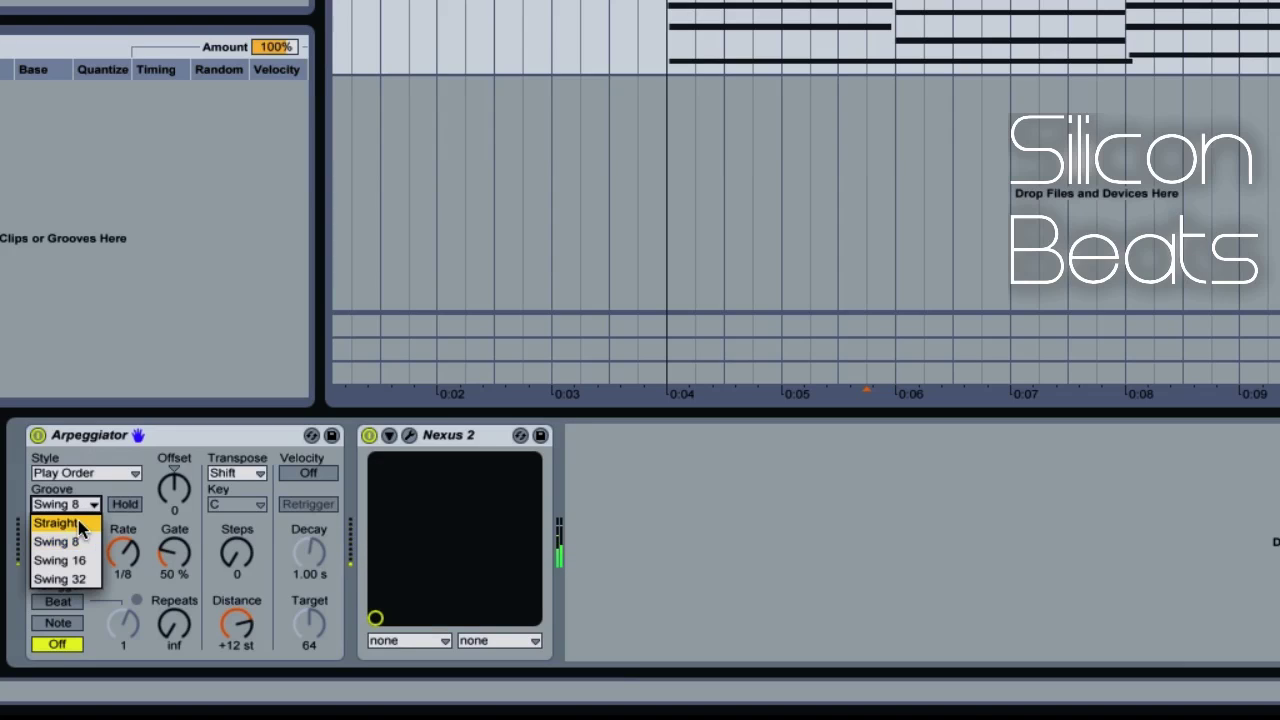
click(70, 563)
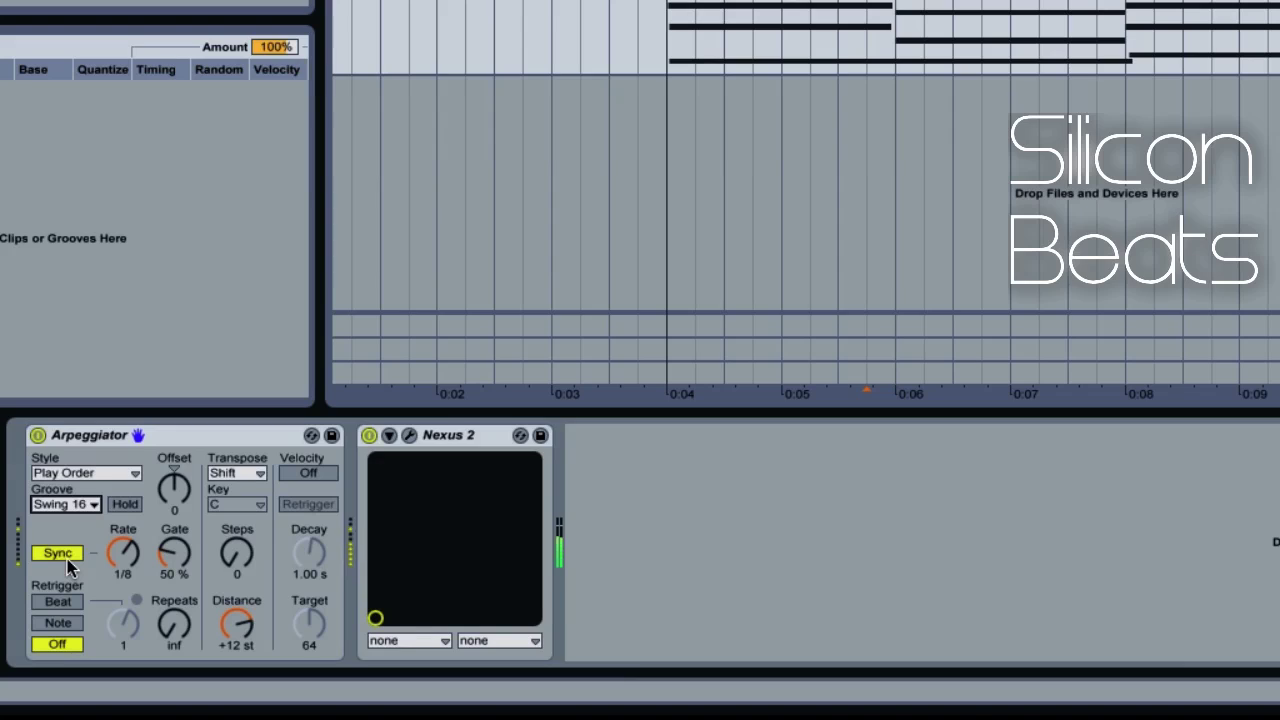
click(74, 506)
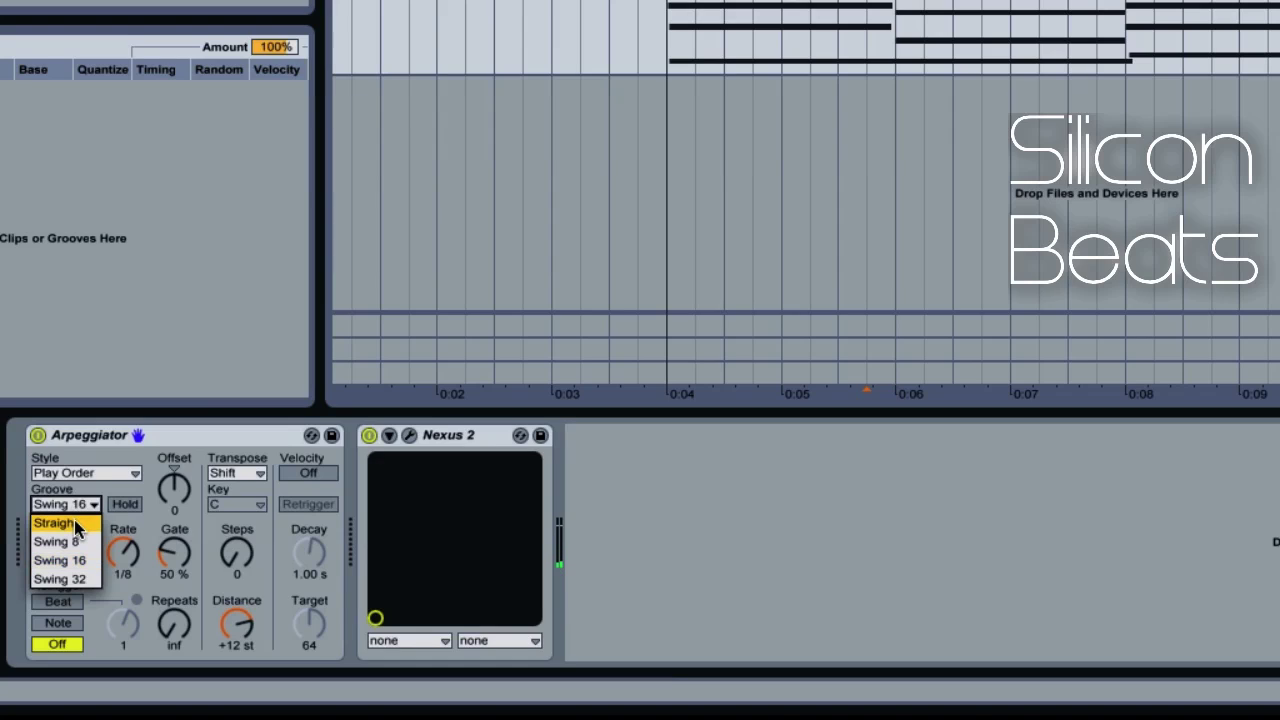
click(74, 522)
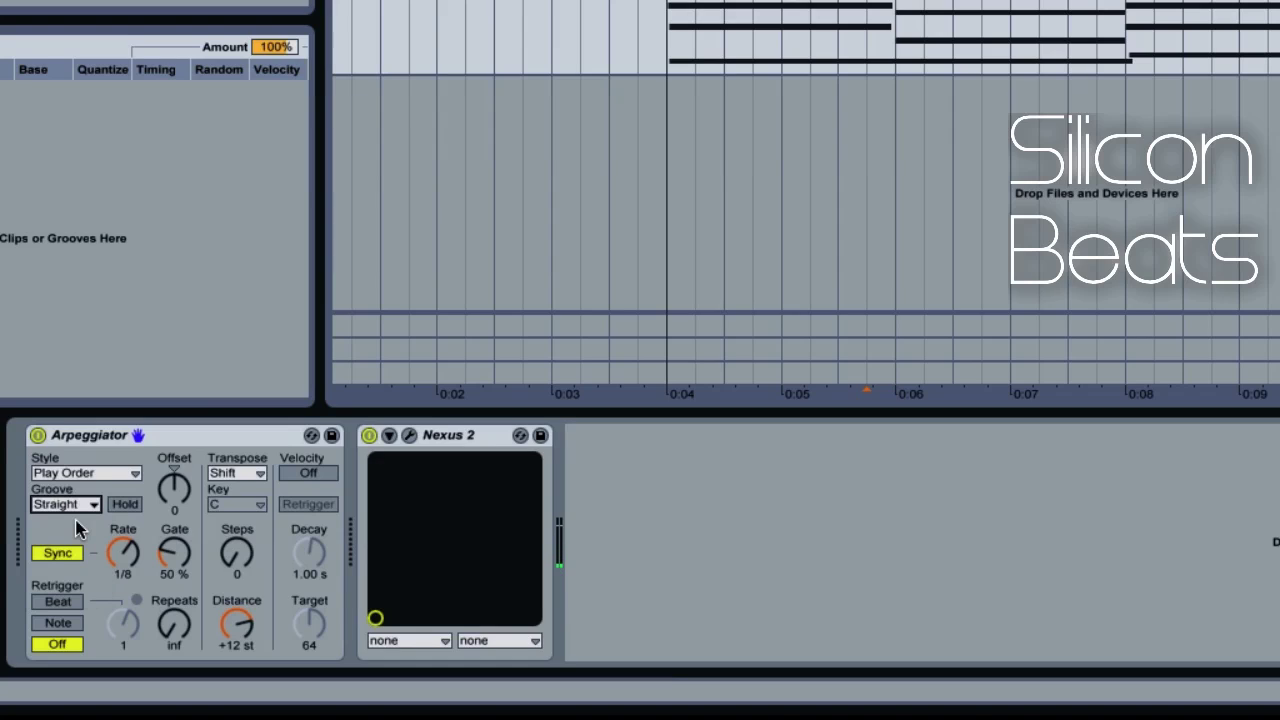
click(126, 505)
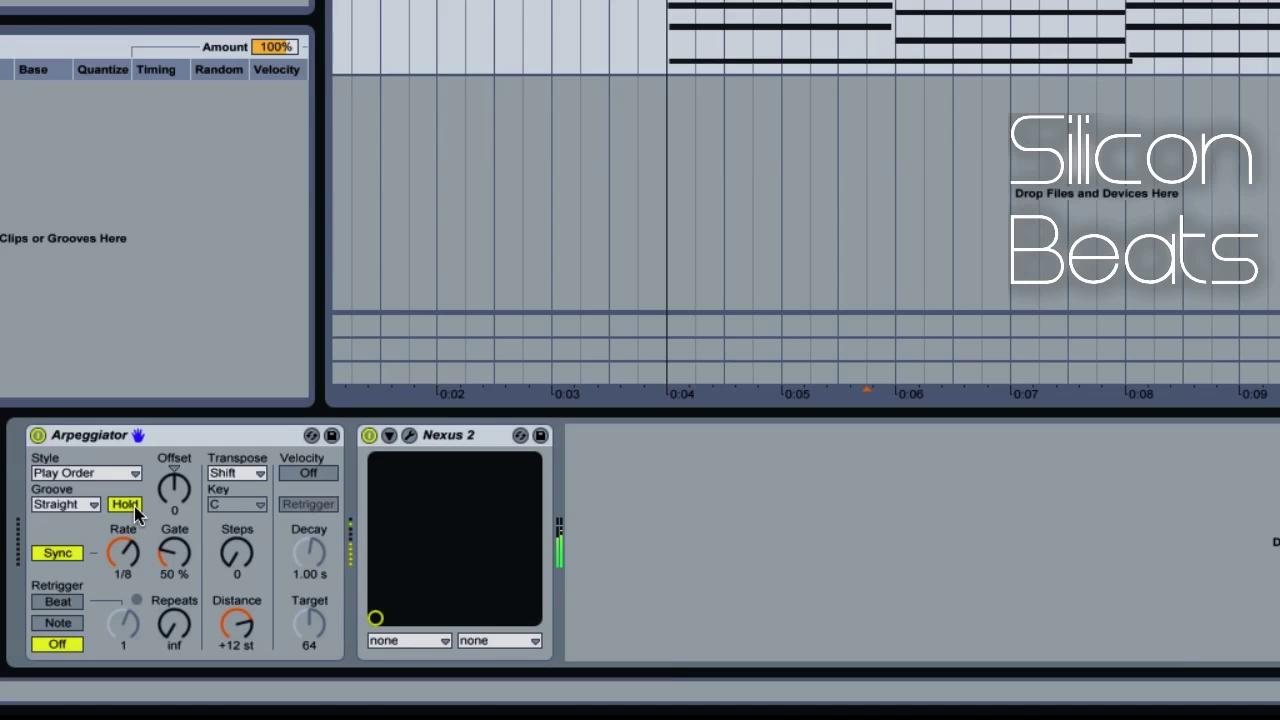
click(125, 504)
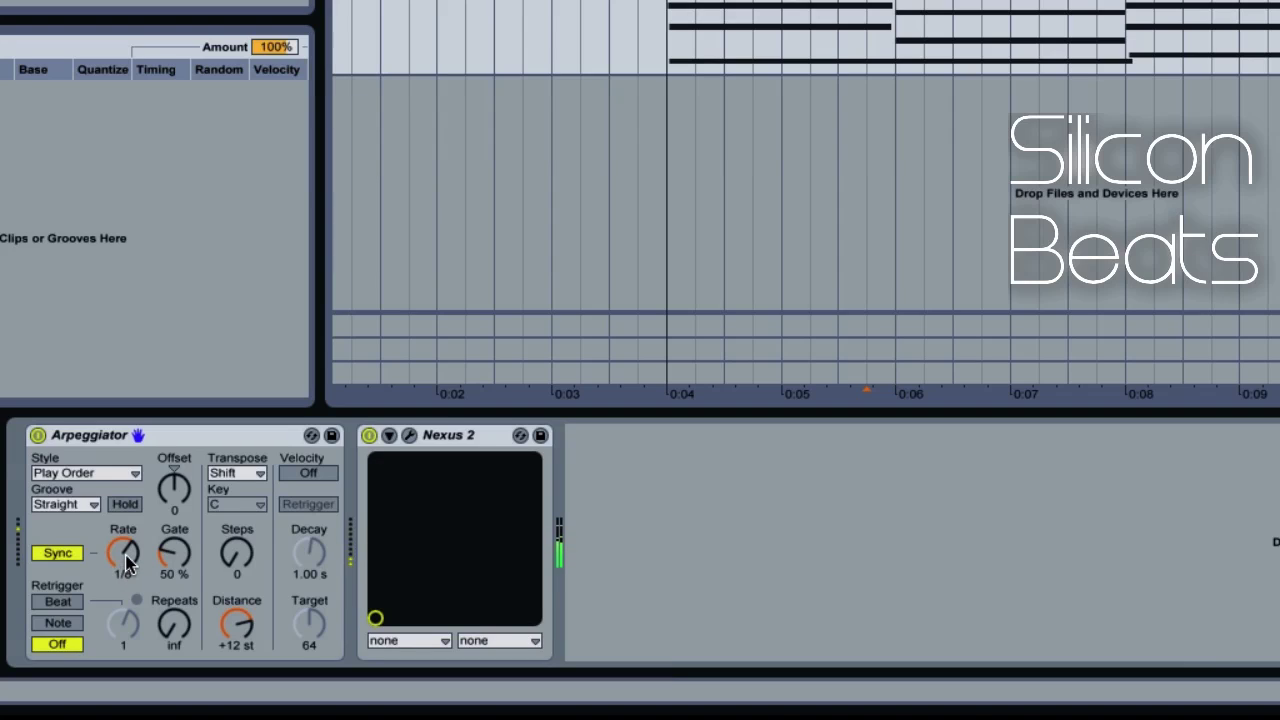
- Try the Arpeggiator's synced rate at 1/16 and 1/6, and switch the timing from Sync to Free and back
click(124, 556)
drag(124, 556, 124, 545)
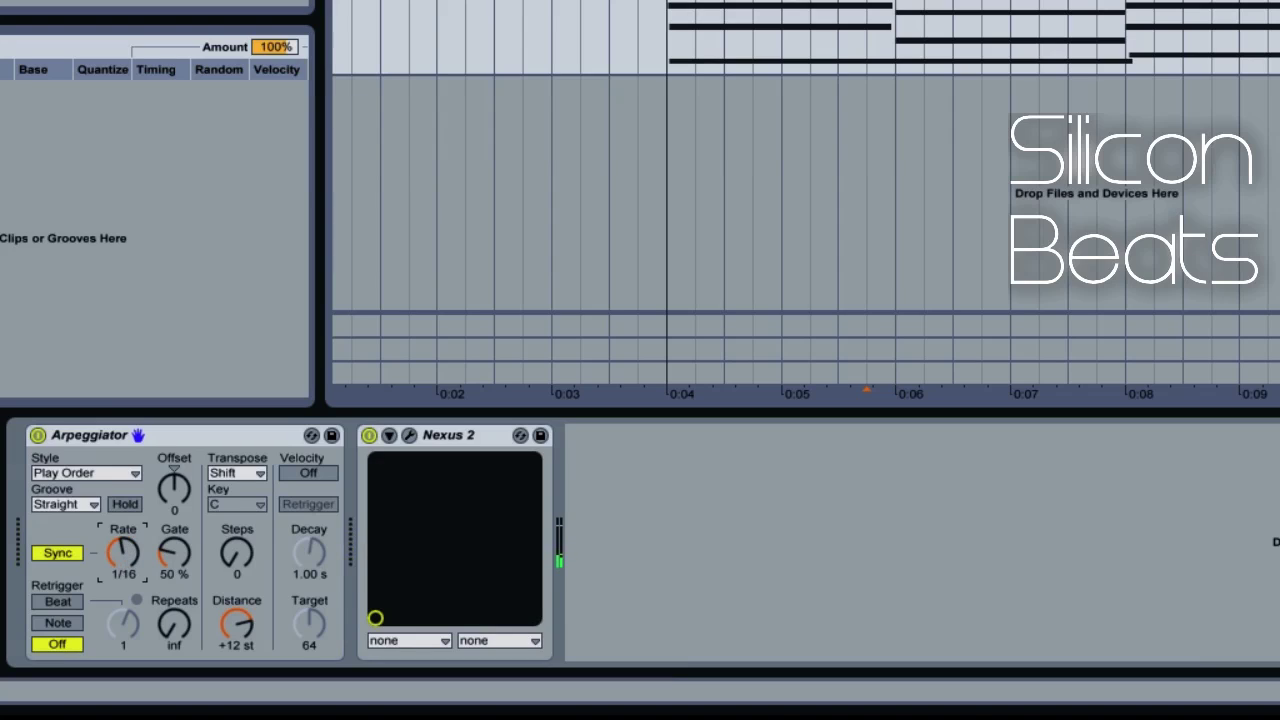
click(138, 558)
mouse_move(138, 558)
mouse_down()
mouse_move(138, 572)
mouse_move(135, 558)
mouse_up()
click(78, 554)
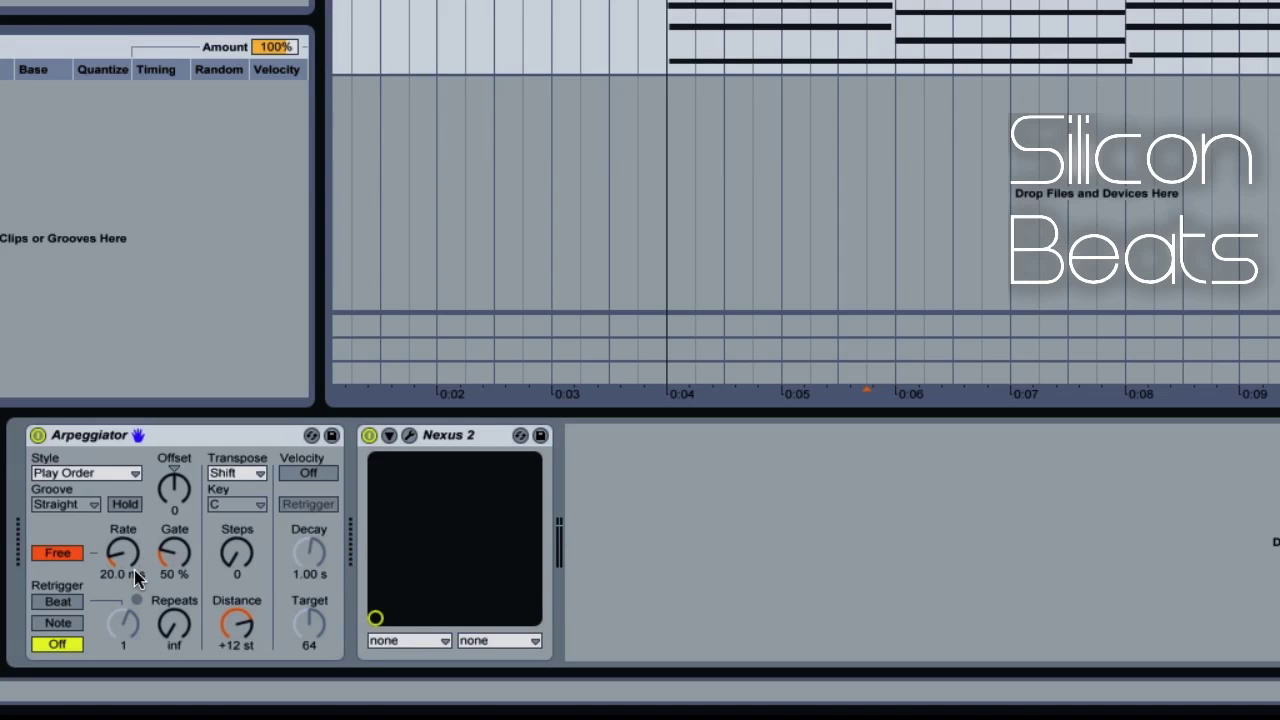
click(73, 554)
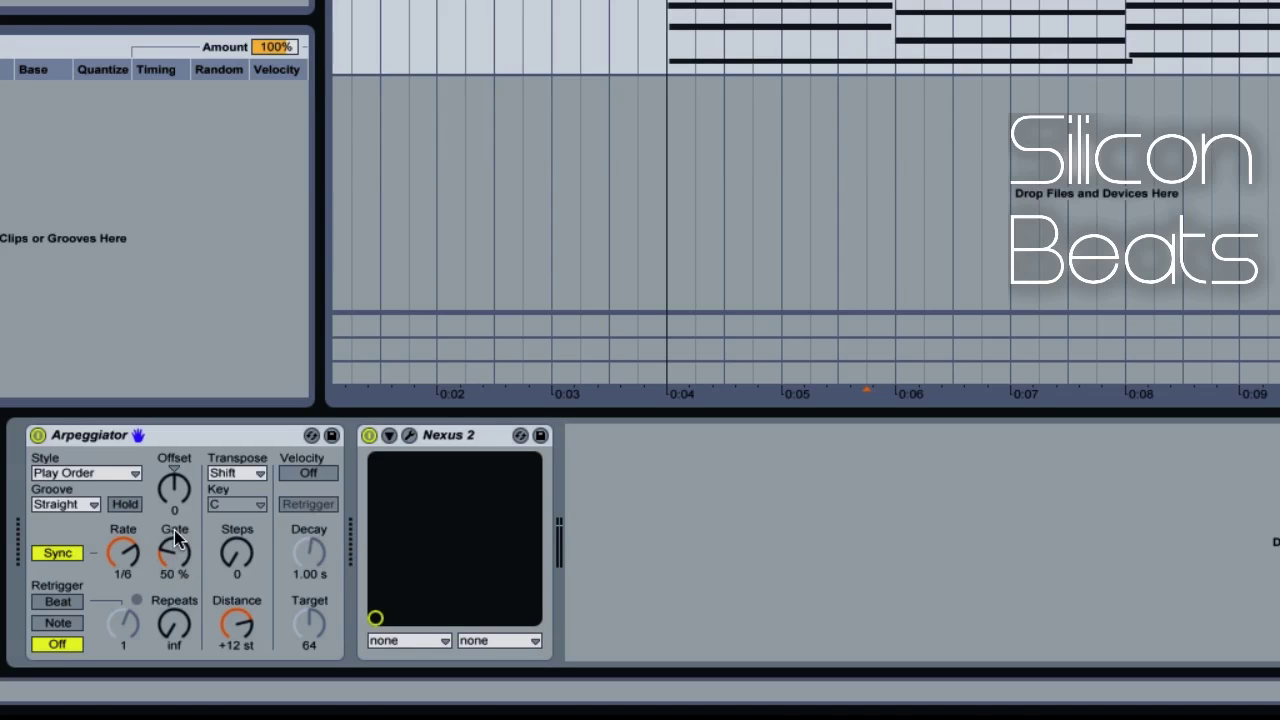
- Set the Arpeggiator's rate to 1/8 and its retrigger to Beat with a 3/4 interval, trying the Note mode as well
click(78, 601)
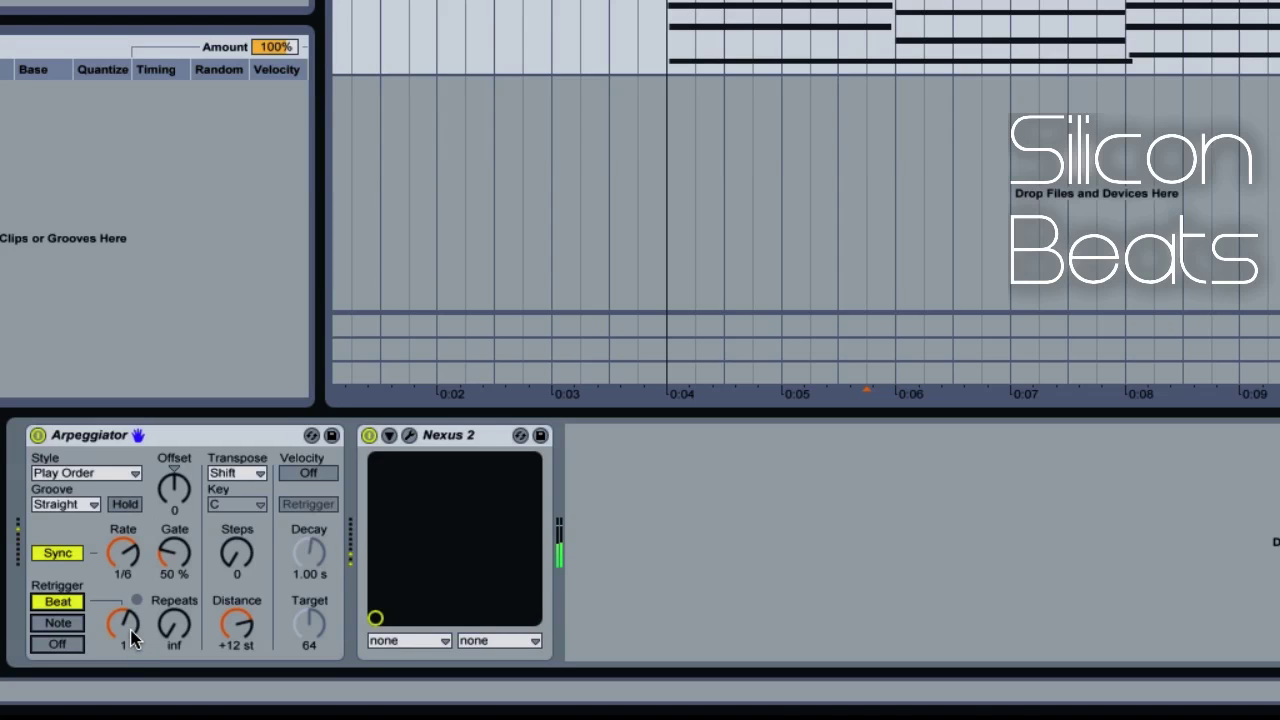
drag(124, 556, 124, 542)
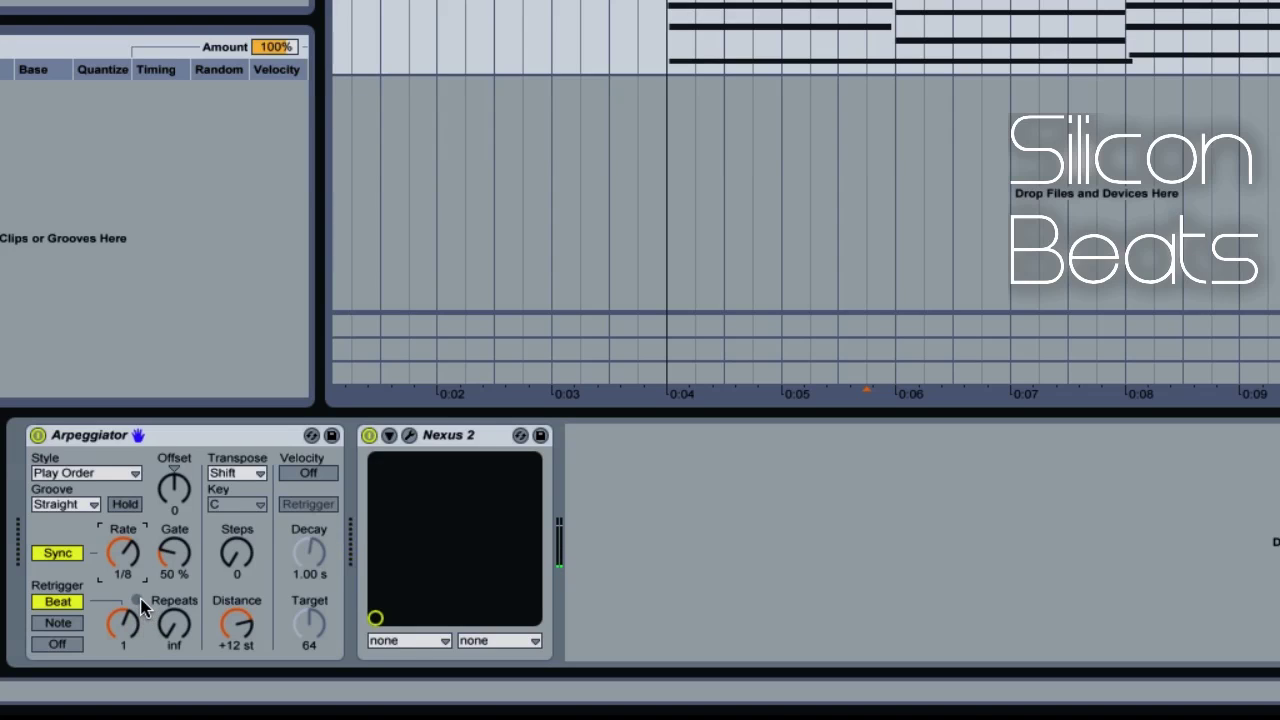
click(132, 620)
drag(132, 620, 132, 630)
drag(122, 624, 122, 640)
drag(122, 624, 122, 598)
click(78, 624)
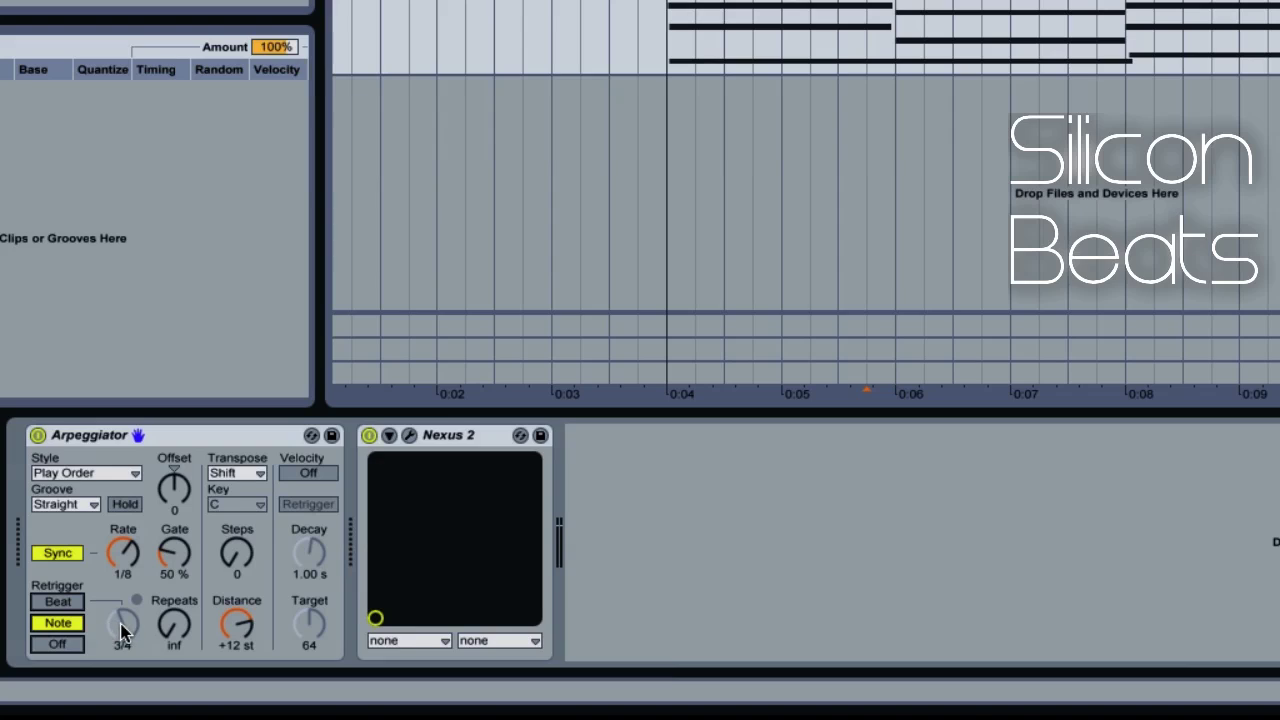
click(68, 602)
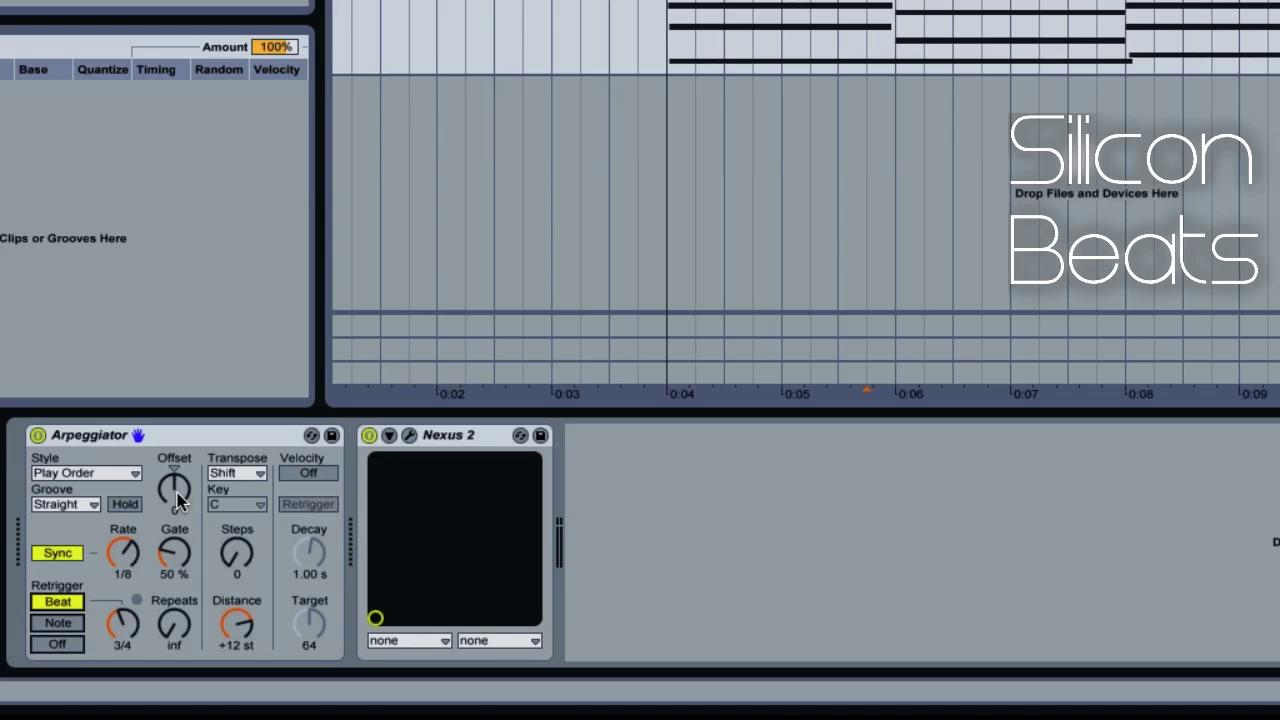
- Try shifting the Arpeggiator's Offset to 1 and return it to 0
drag(178, 500, 178, 500)
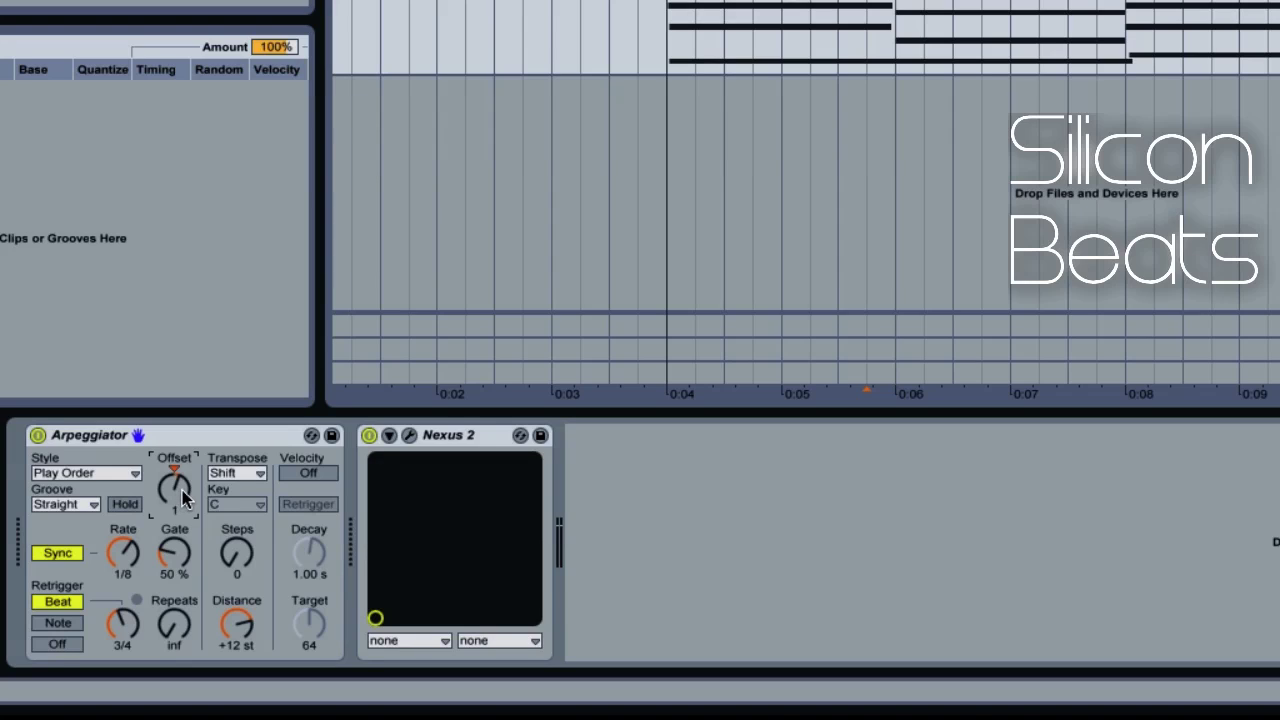
drag(183, 500, 183, 490)
drag(185, 498, 183, 498)
drag(183, 498, 183, 498)
- Try the Major and Minor transpose modes and return the Arpeggiator to Shift
click(248, 475)
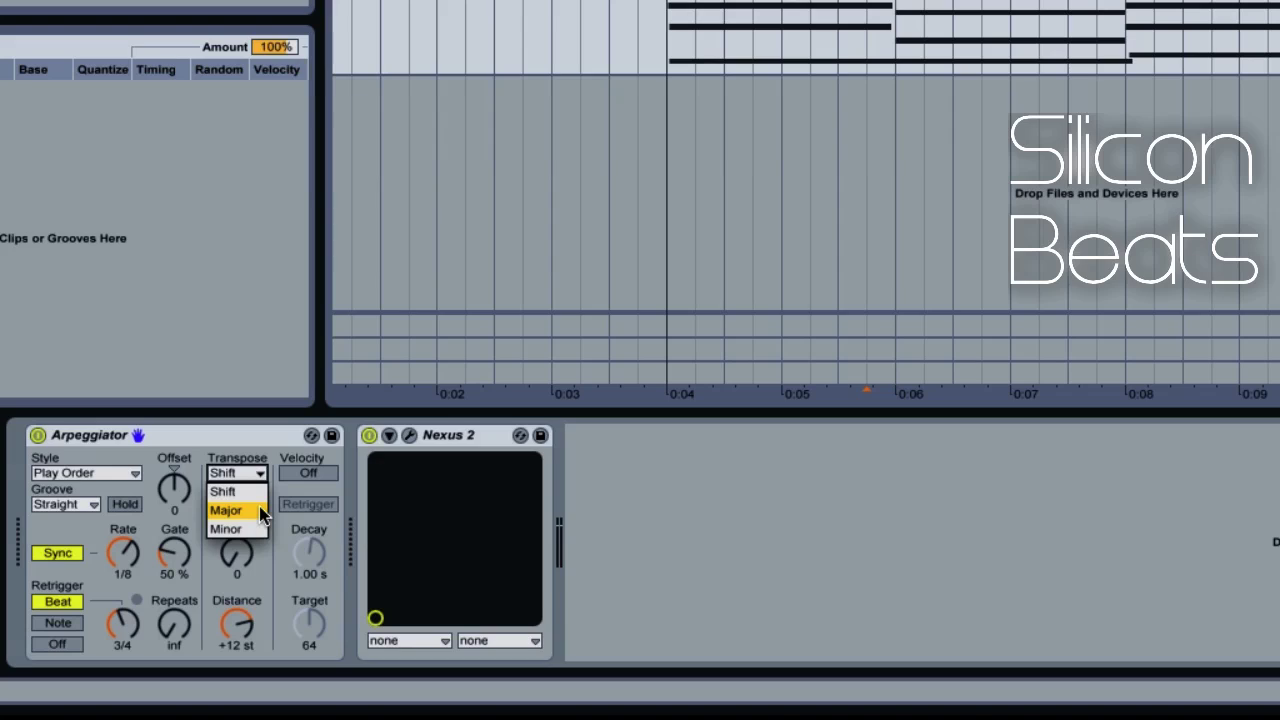
click(259, 511)
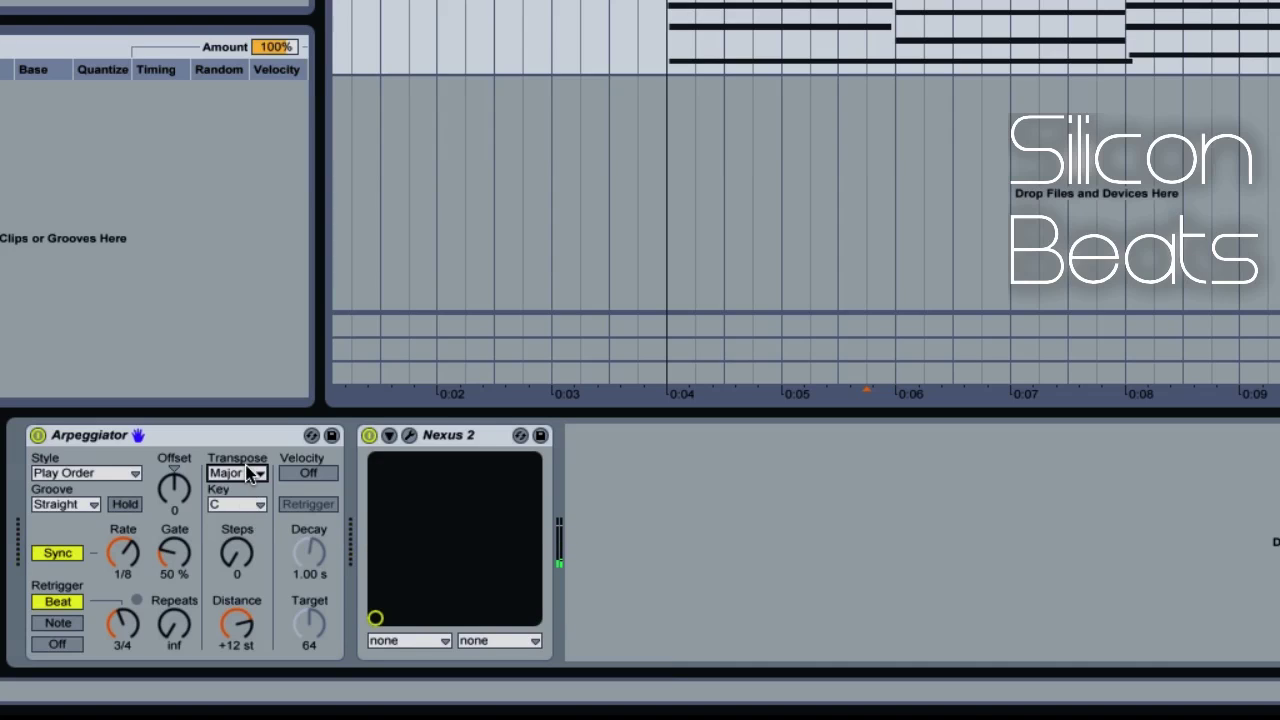
click(250, 473)
click(236, 527)
click(250, 475)
click(236, 527)
- Set the Arpeggiator's transposition to 1 step with a distance of +9 st
drag(243, 557, 243, 550)
drag(236, 551, 236, 541)
drag(237, 622, 237, 630)
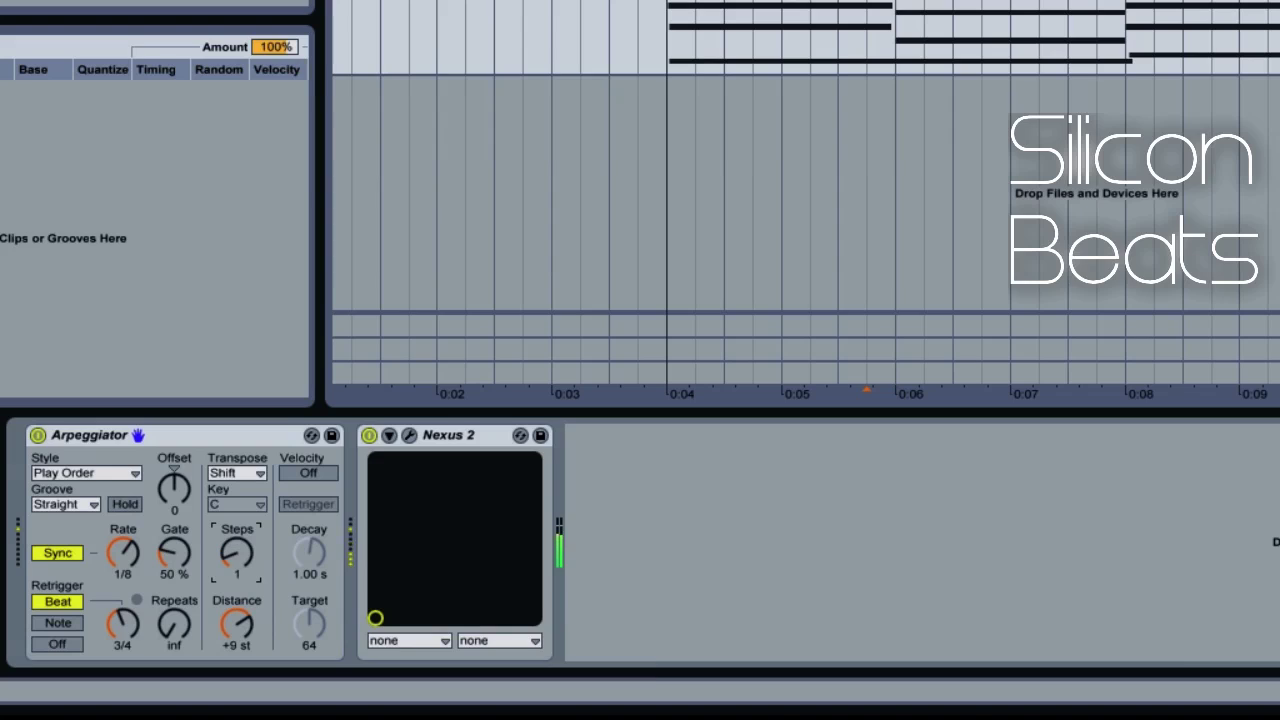
- Set the Arpeggiator's transpose mode to Minor after trying Major, and set its rate to 1/12
click(244, 504)
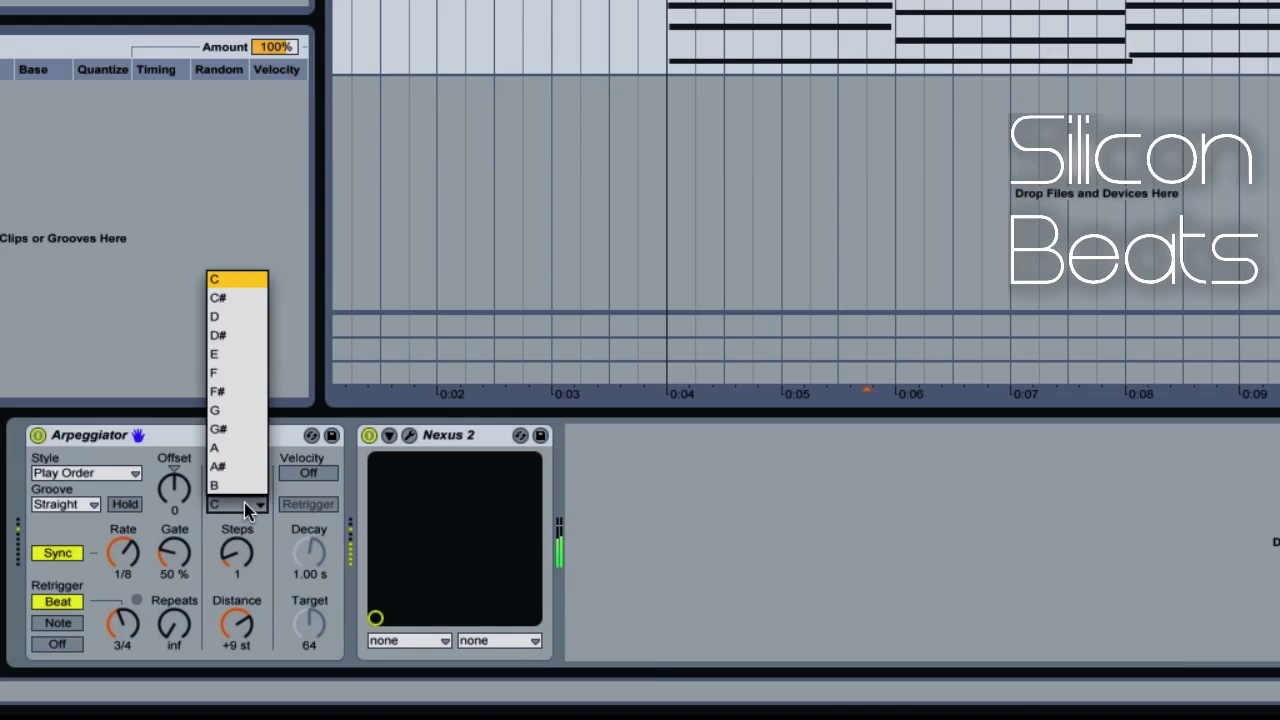
click(244, 502)
click(243, 474)
click(236, 507)
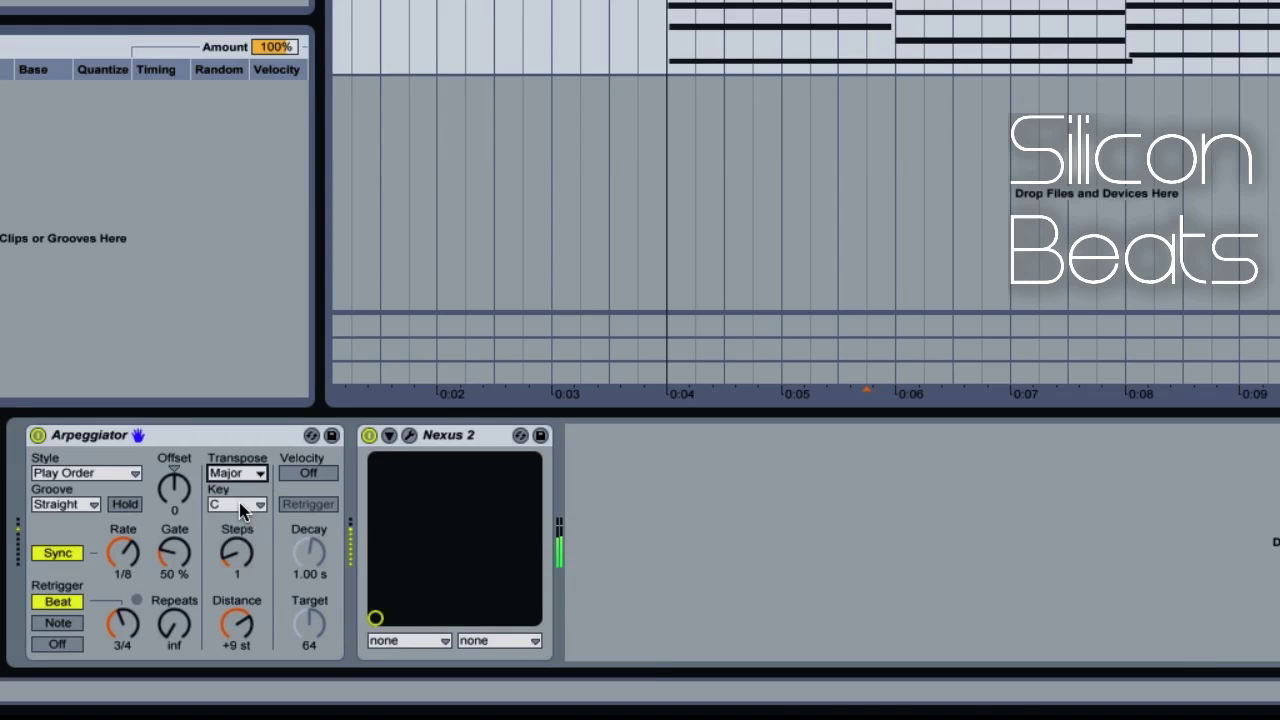
click(238, 472)
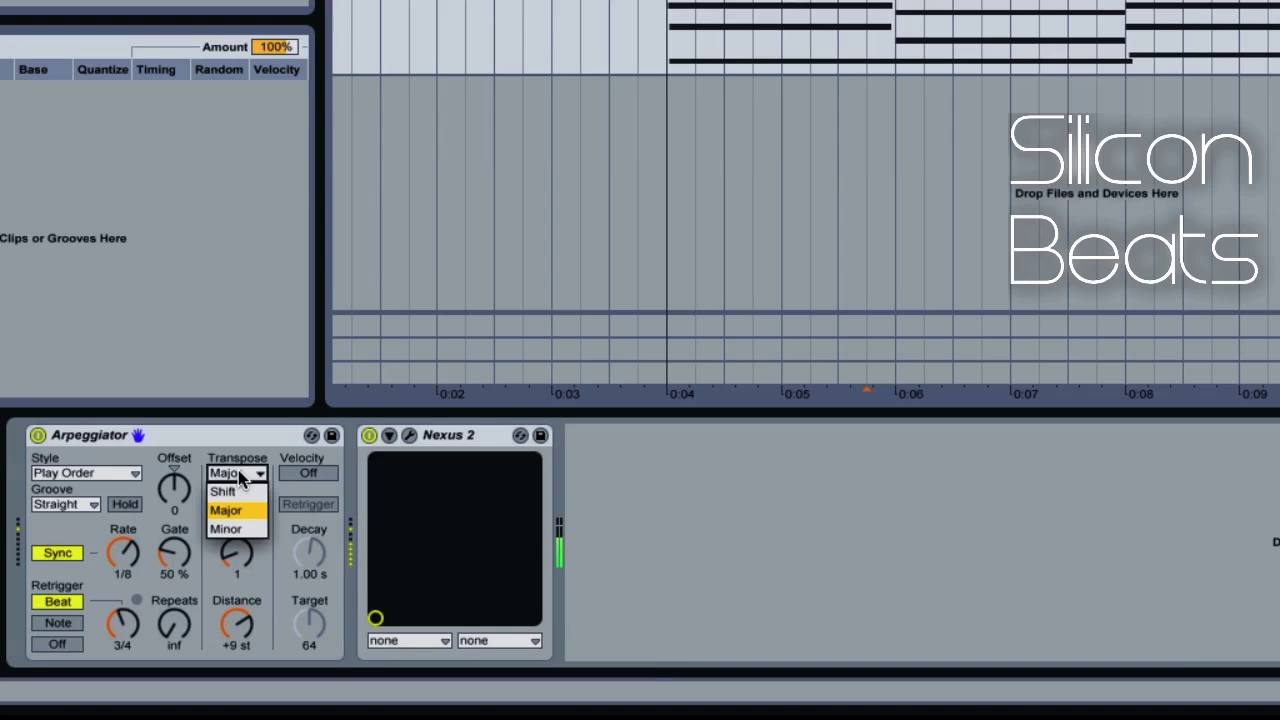
click(243, 528)
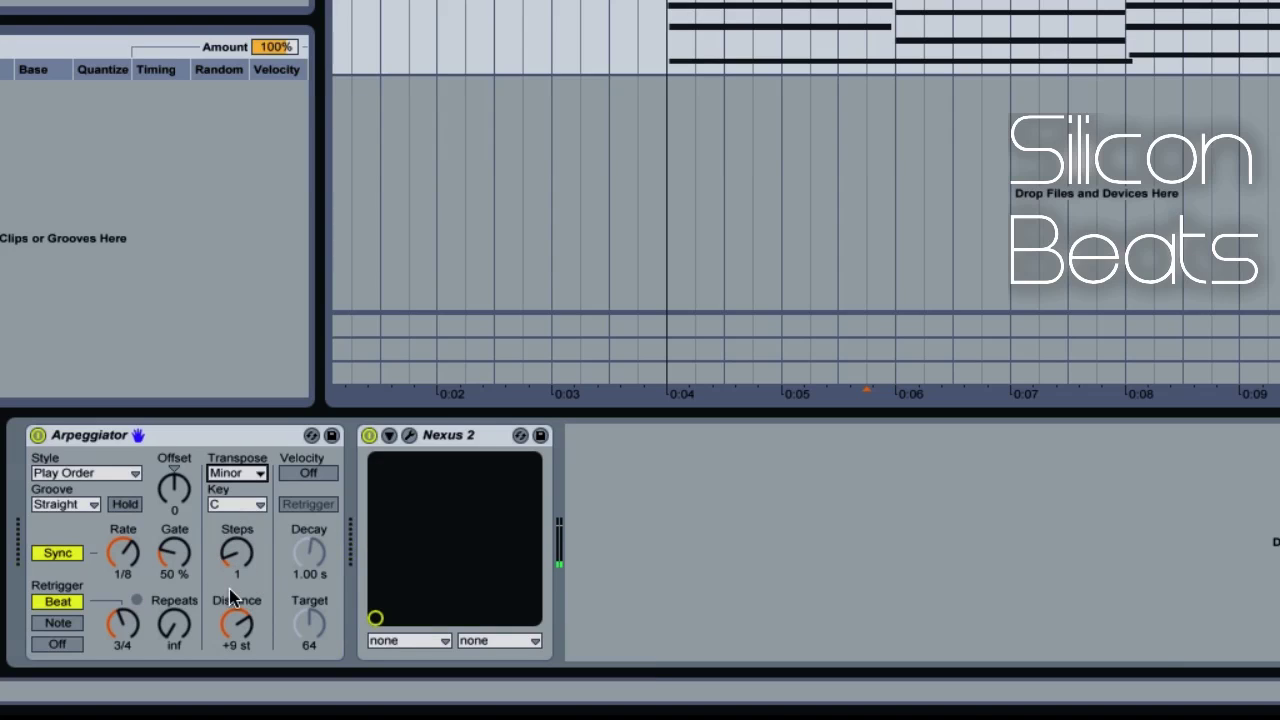
mouse_move(138, 557)
mouse_down()
mouse_move(138, 537)
mouse_move(130, 560)
mouse_up()
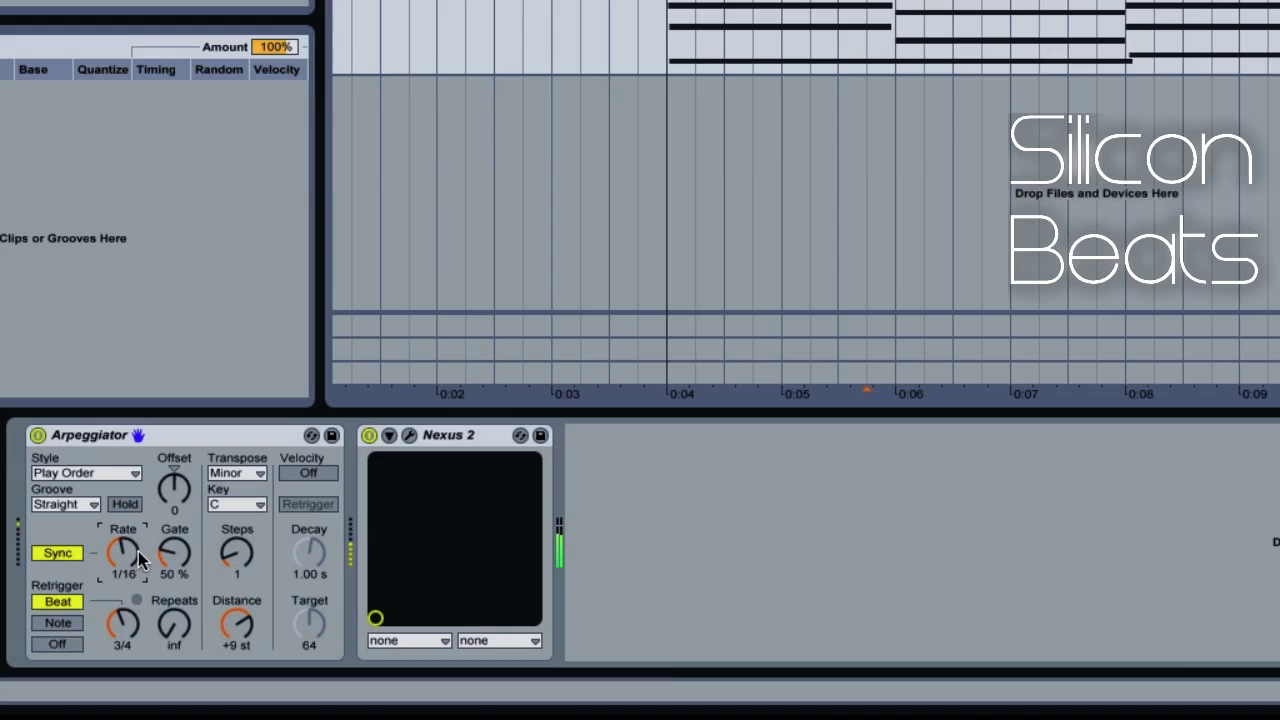
drag(133, 556, 133, 558)
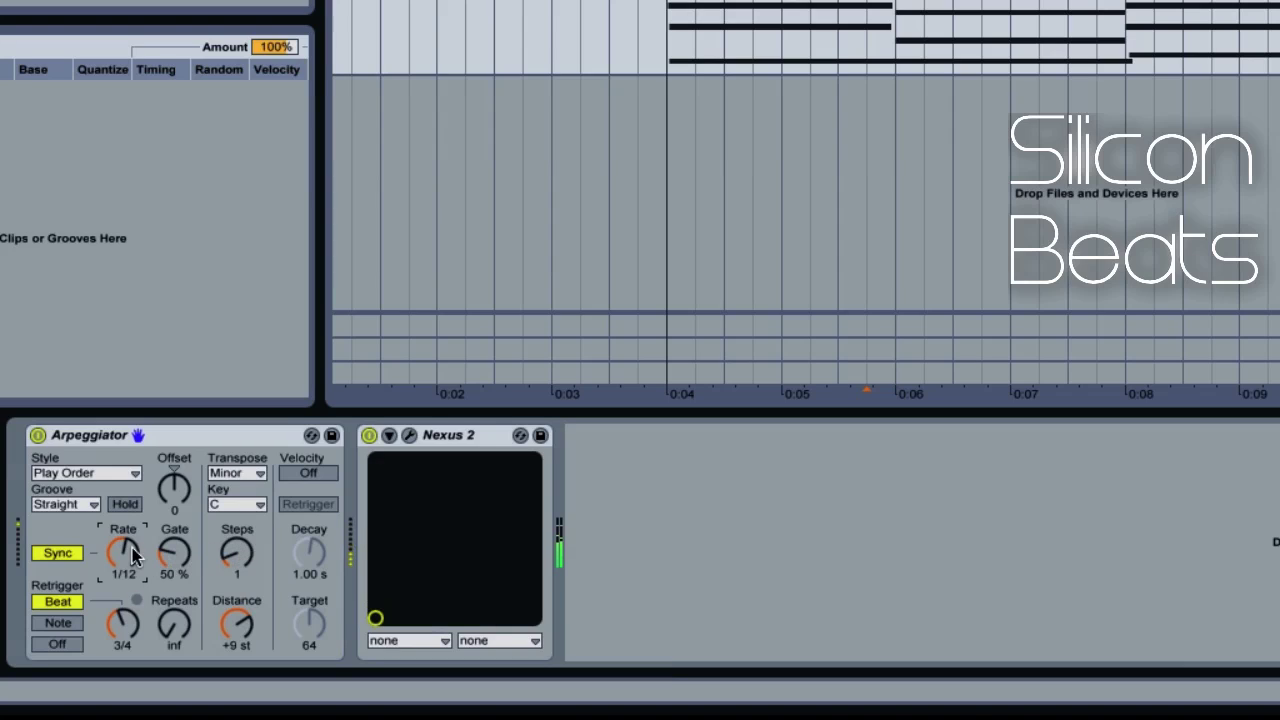
- Turn on the Arpeggiator's velocity section with its Retrigger enabled, switching velocity off and on for comparison
click(325, 475)
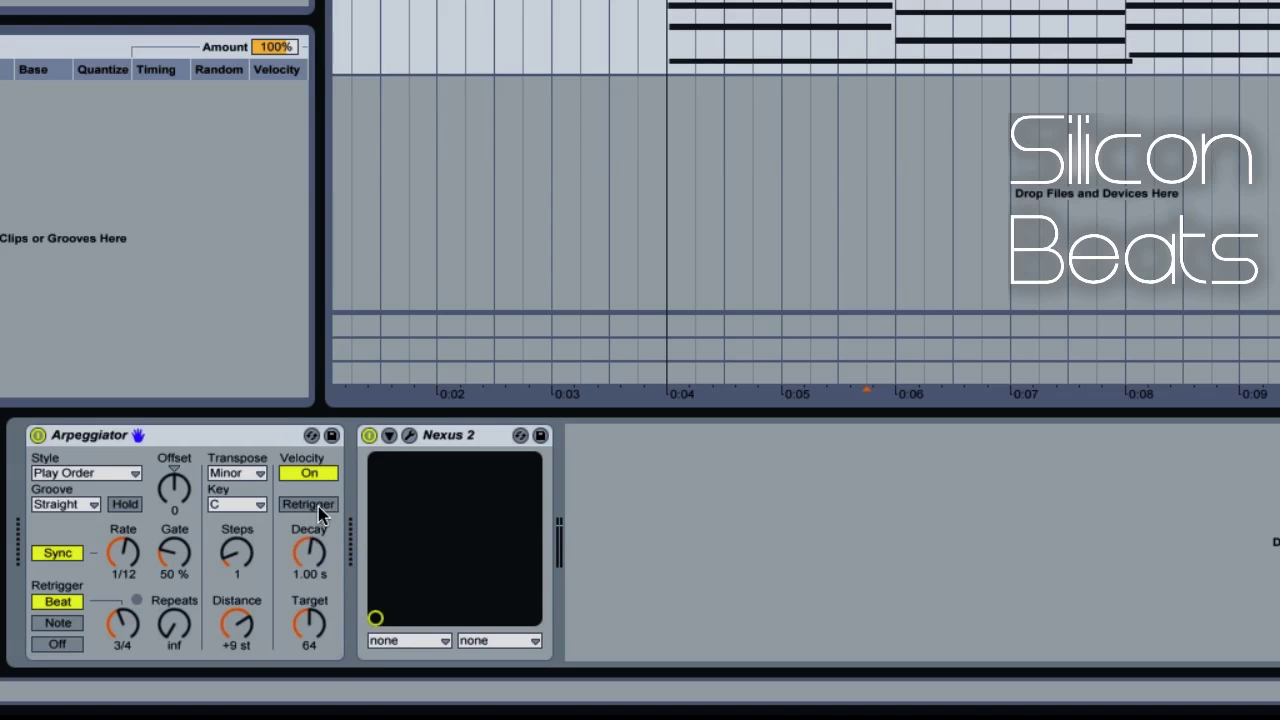
click(325, 510)
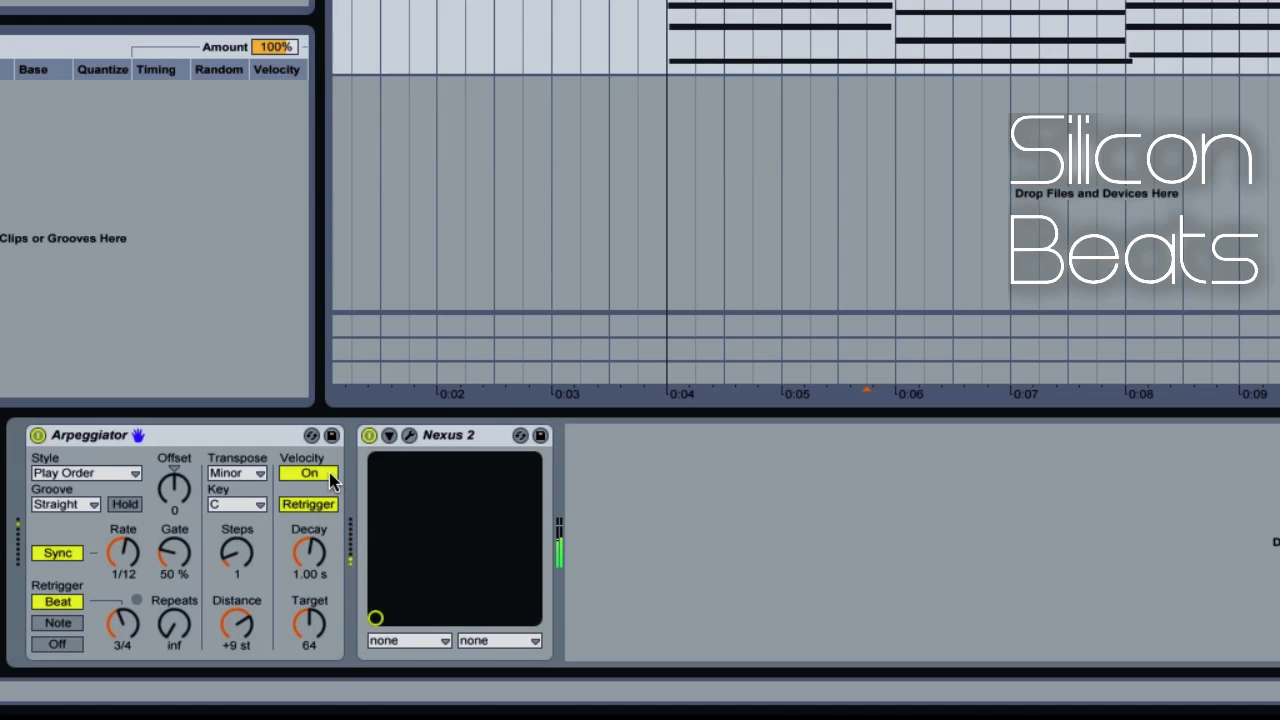
click(330, 475)
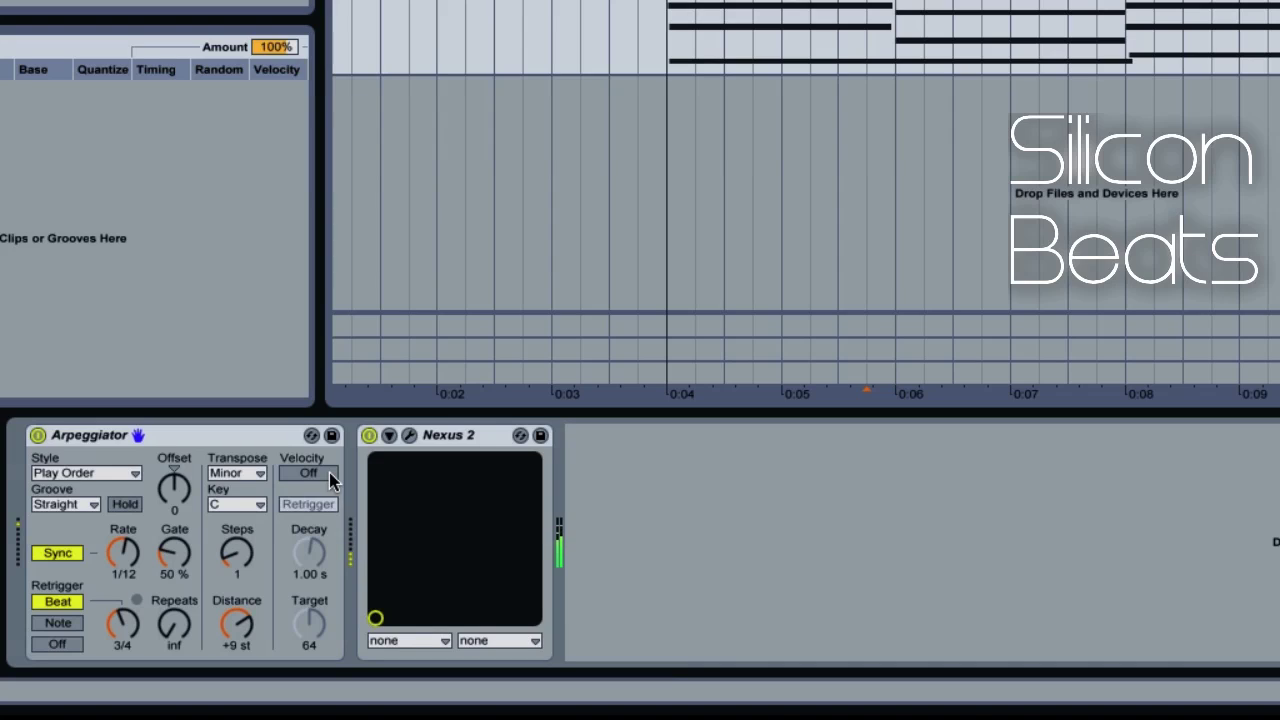
click(330, 476)
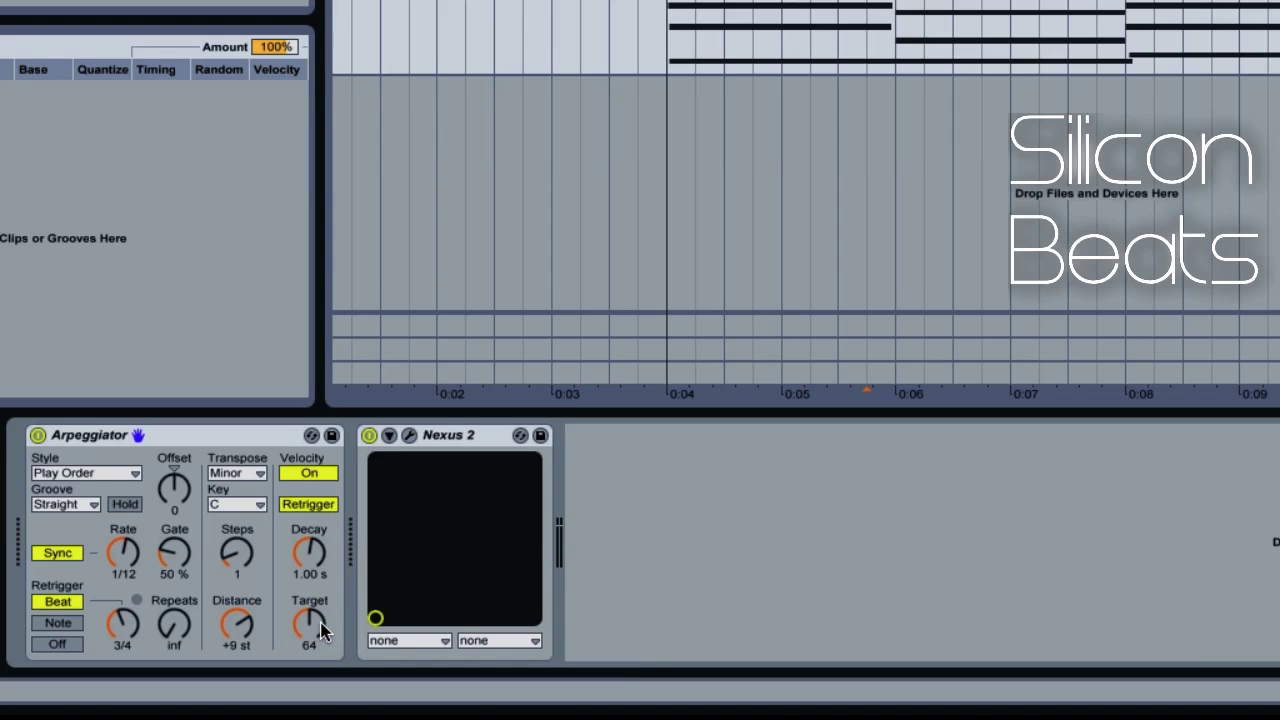
- Set the Arpeggiator's velocity decay to 446 ms and its velocity target to 77
drag(317, 620, 317, 565)
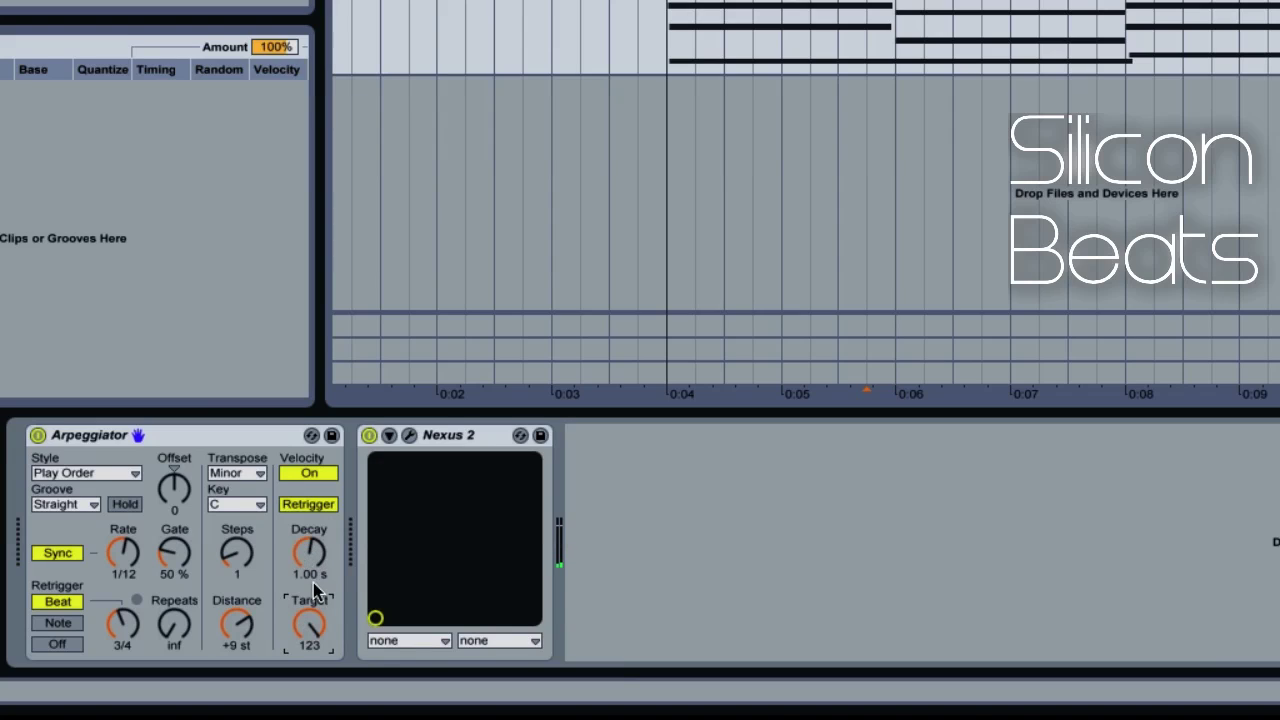
drag(313, 563, 313, 500)
drag(310, 553, 310, 640)
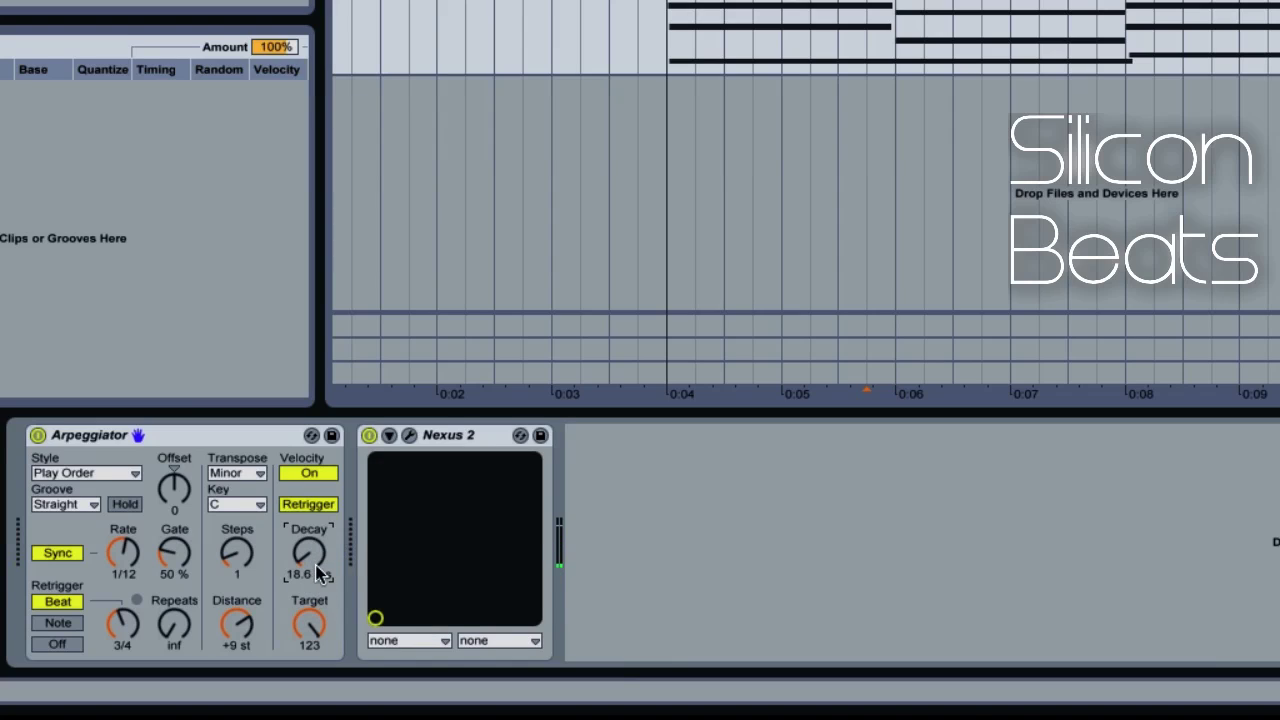
drag(308, 551, 339, 559)
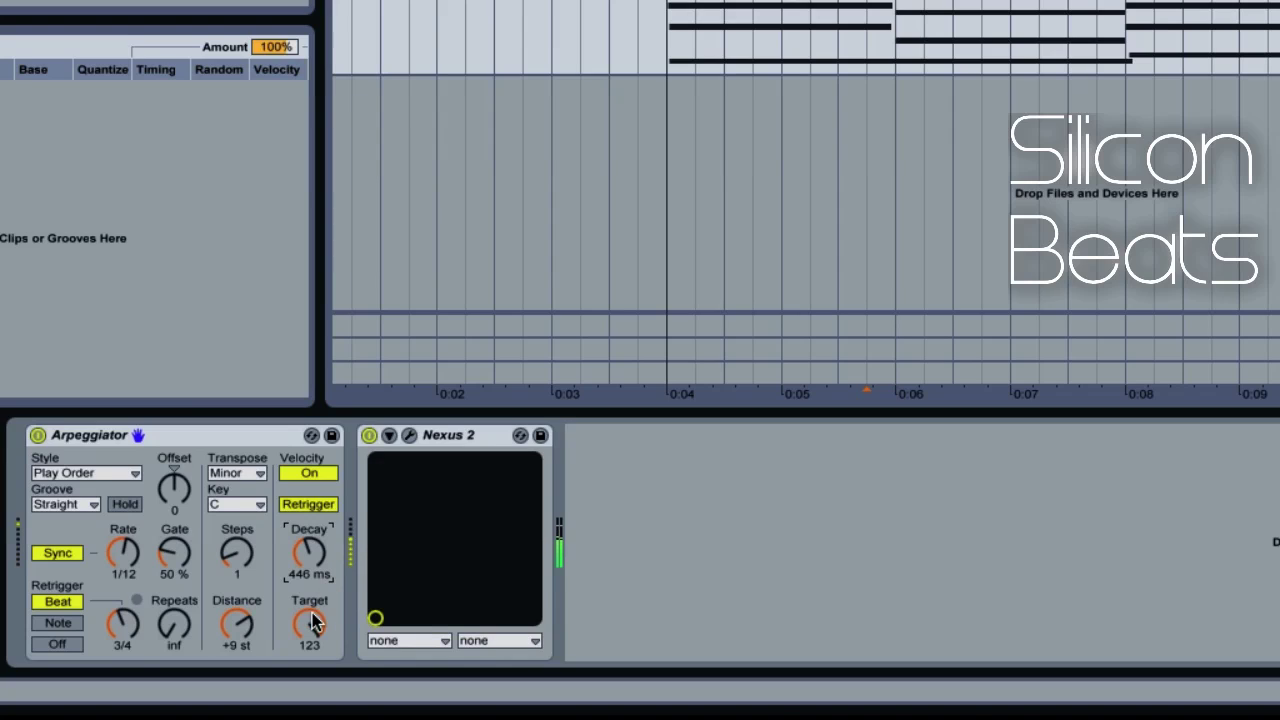
mouse_move(312, 622)
mouse_down()
mouse_move(312, 684)
mouse_move(316, 620)
mouse_up()
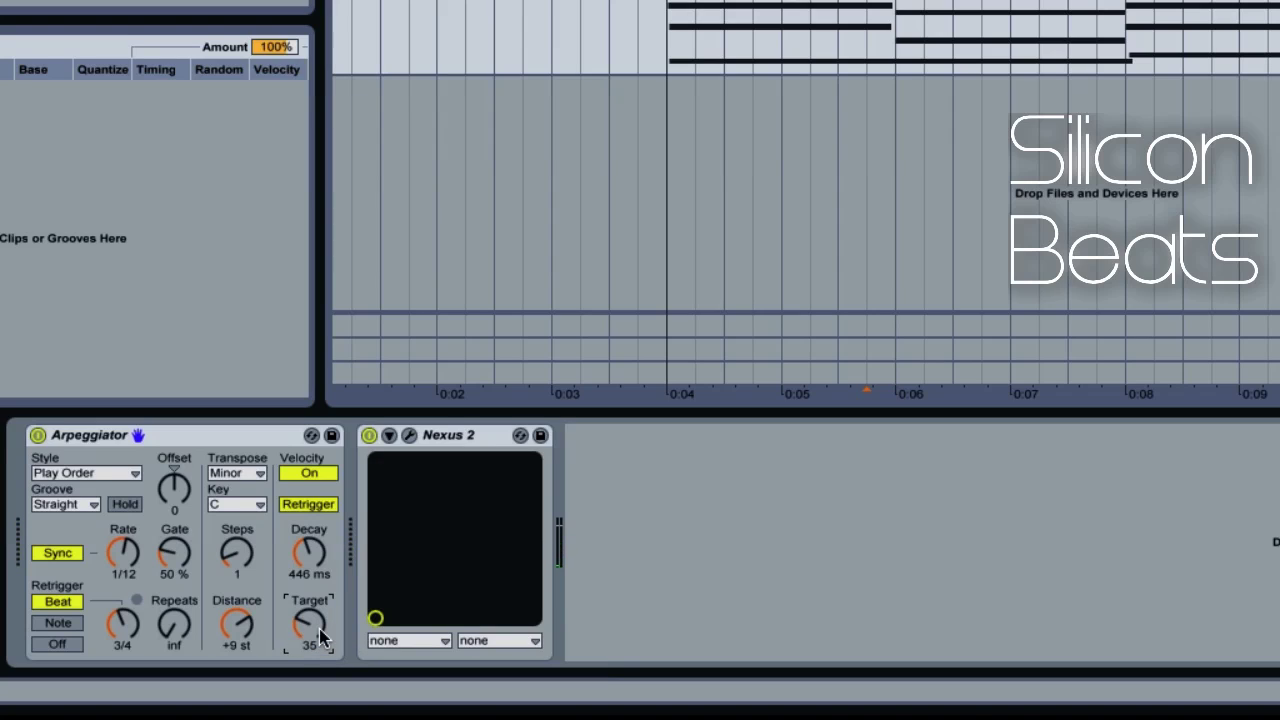
drag(319, 629, 319, 584)
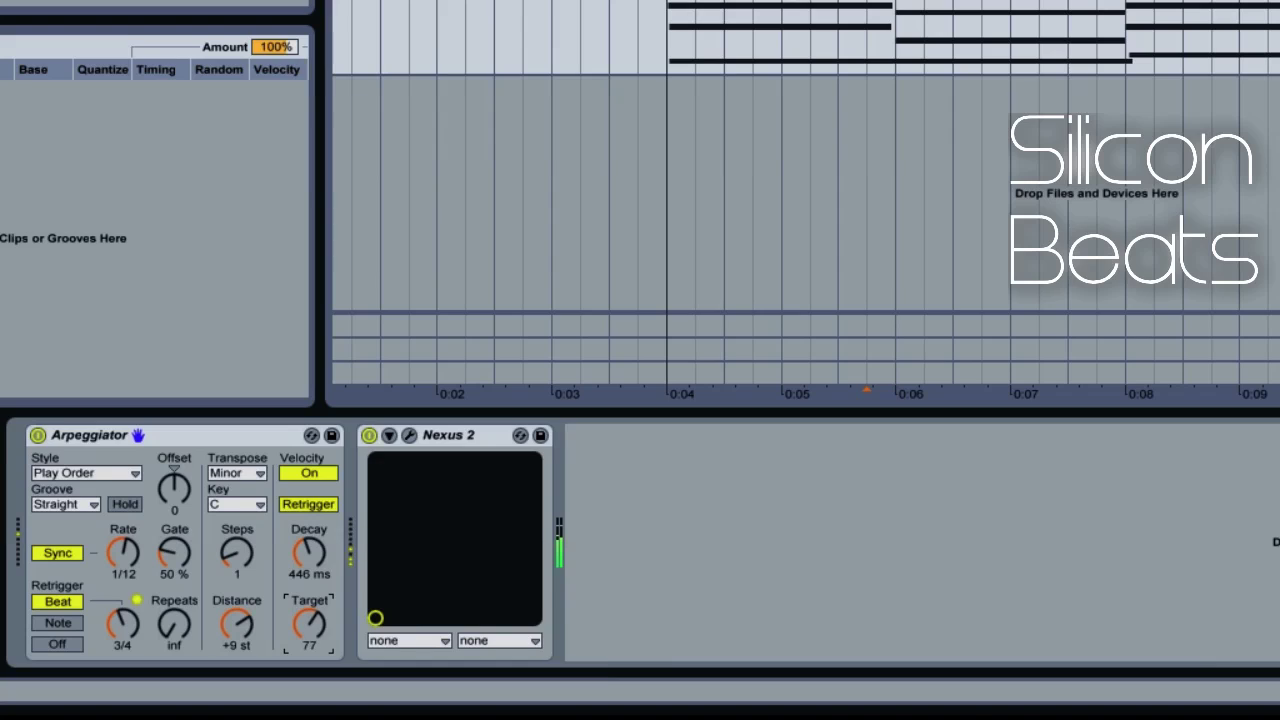